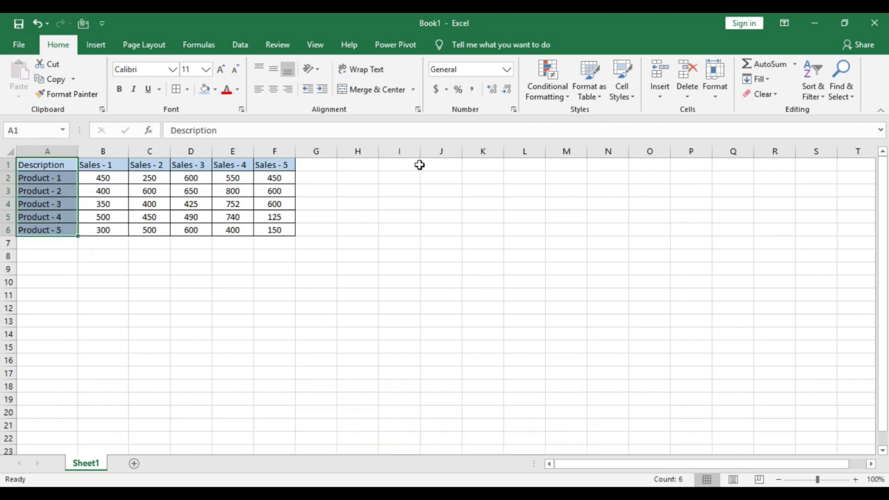
left_click_drag(65, 169, 71, 229)
left_click_drag(415, 160, 282, 165)
left_click_drag(482, 175, 496, 244)
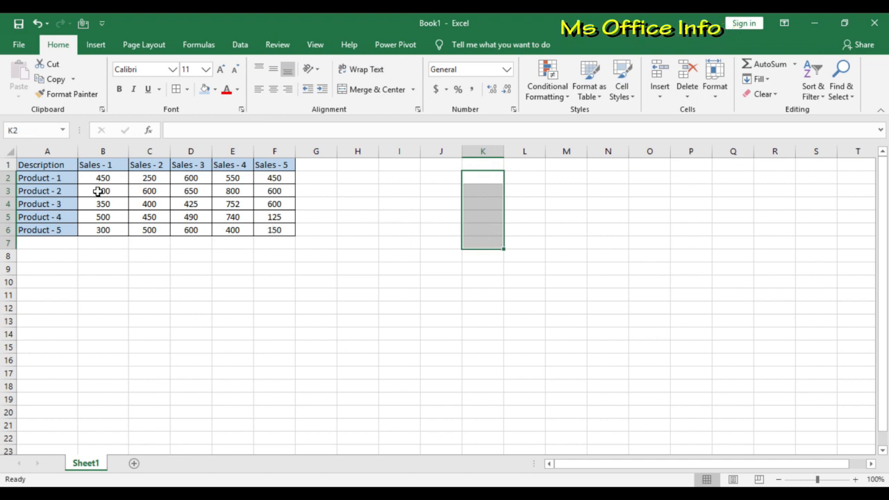
Step: Copy the Product - 1 cell into J1 and fill the product series across to O1
left_click_drag(58, 180, 55, 230)
left_click(57, 176)
key("ctrl+c")
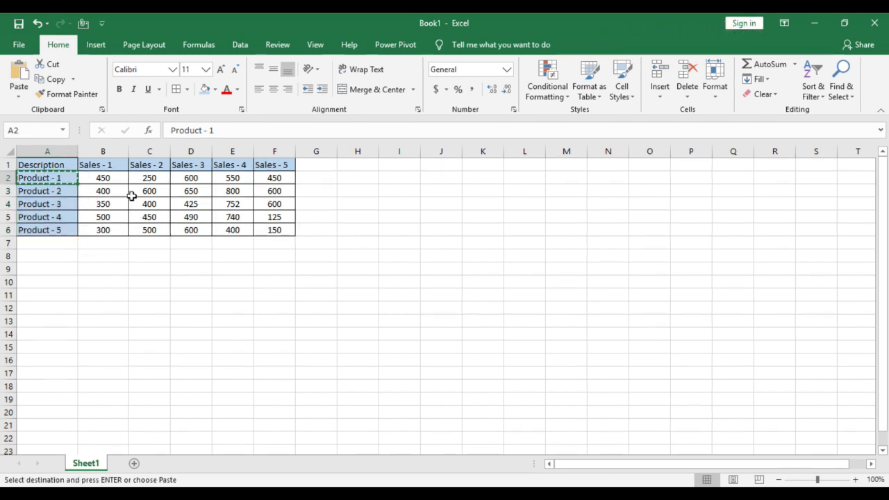
left_click(436, 168)
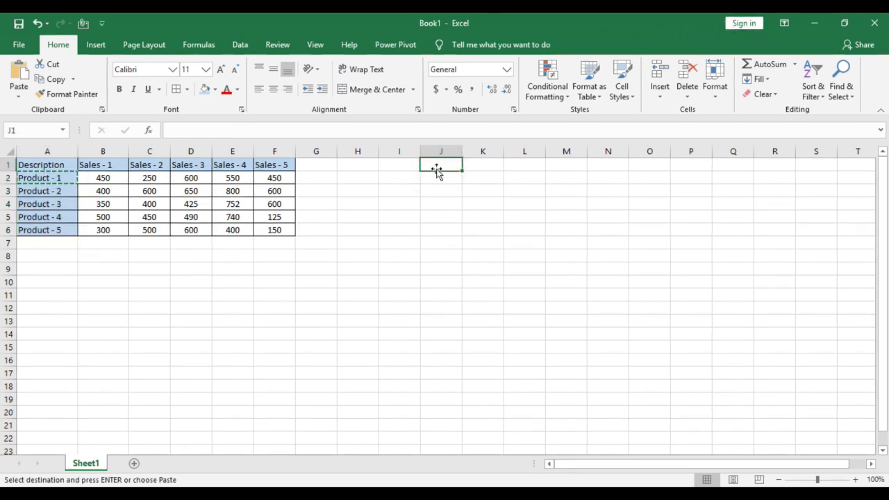
key("ctrl+v")
left_click_drag(462, 170, 642, 160)
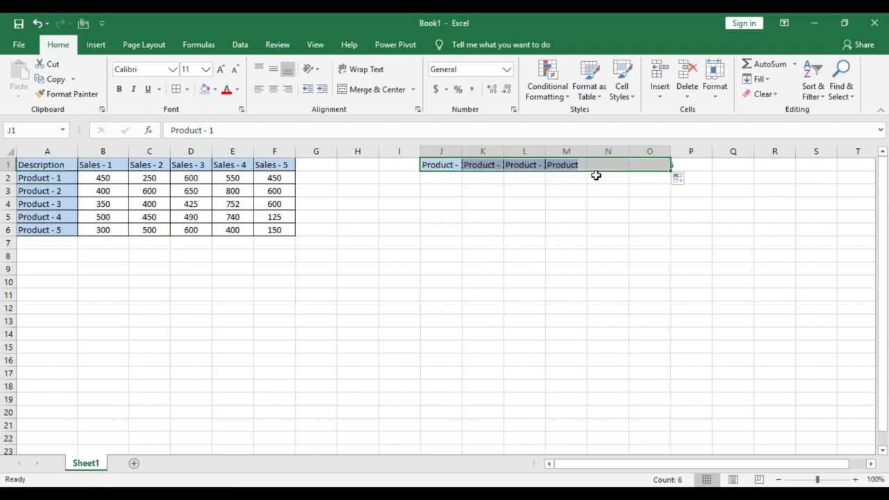
Step: Autofit the widths of columns J to O to their product headings
left_click(442, 151)
left_click_drag(461, 152, 694, 147)
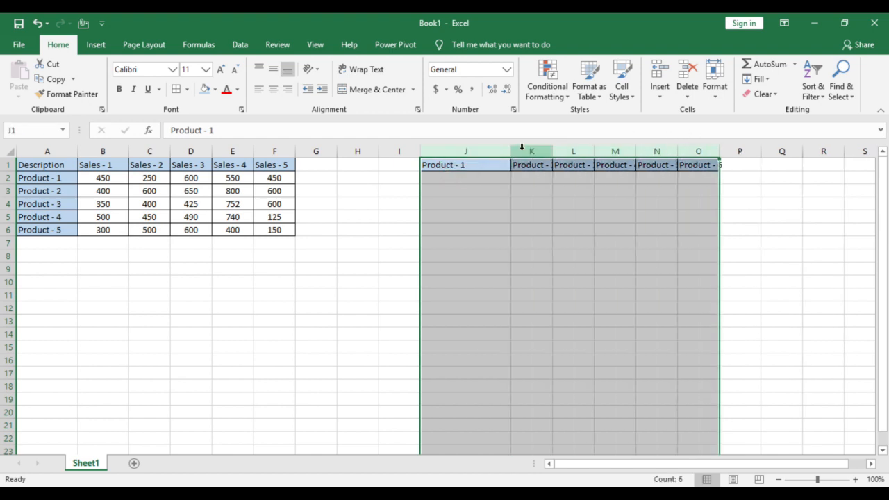
double_click(512, 148)
left_click_drag(587, 178, 587, 189)
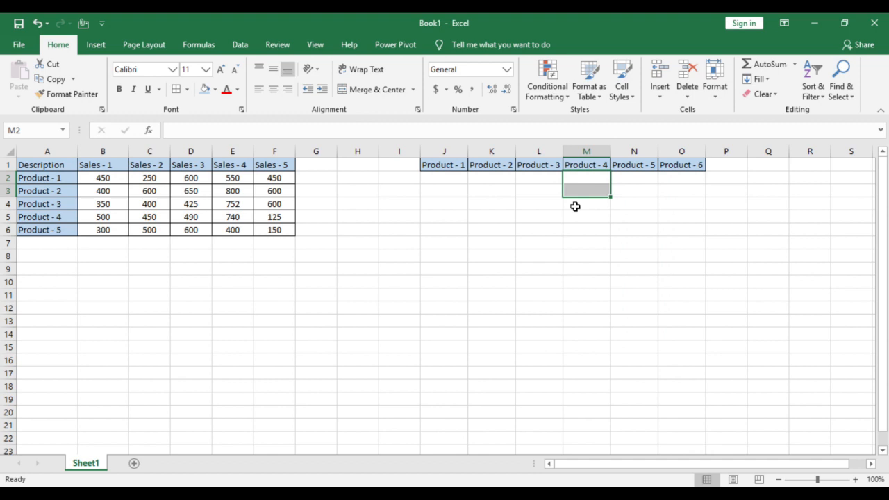
Step: Delete columns J to P with the trial product headings
left_click_drag(432, 146, 726, 146)
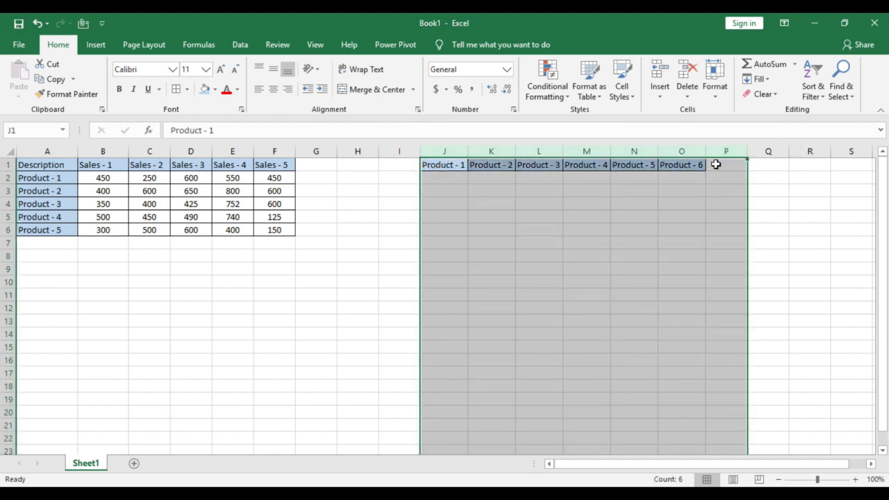
right_click(716, 165)
left_click(758, 259)
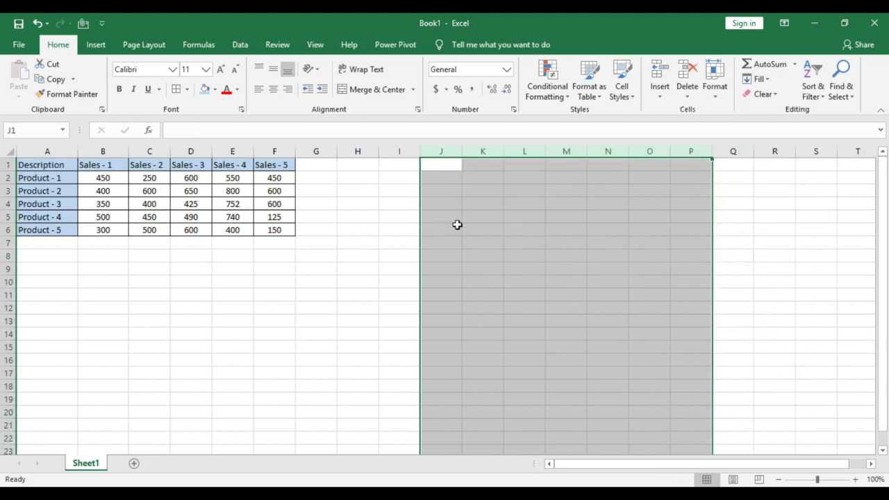
left_click(457, 225)
Step: Copy the sales table A1:F6 and paste it at I1 with Paste Special using the Transpose option
left_click_drag(31, 165, 273, 230)
right_click(275, 230)
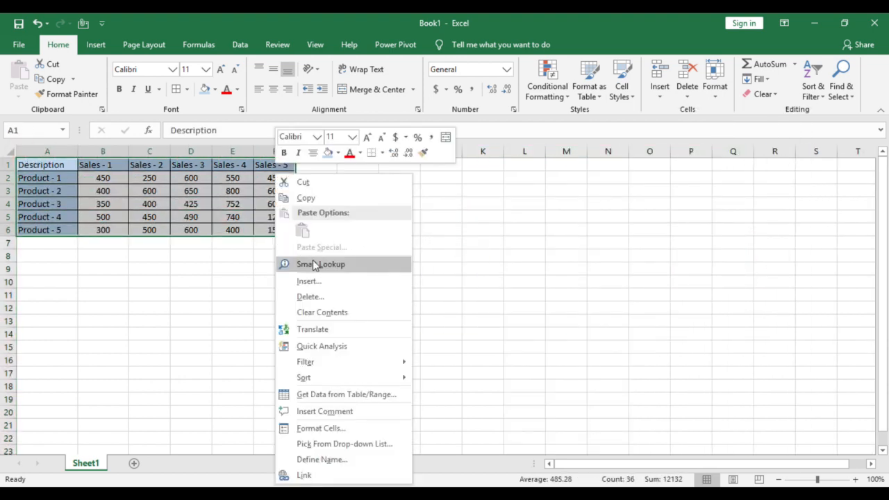
left_click(303, 197)
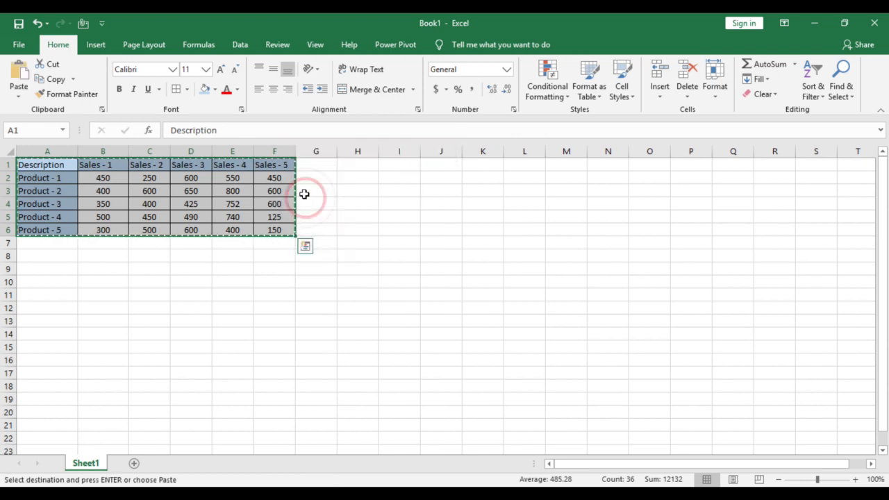
right_click(411, 168)
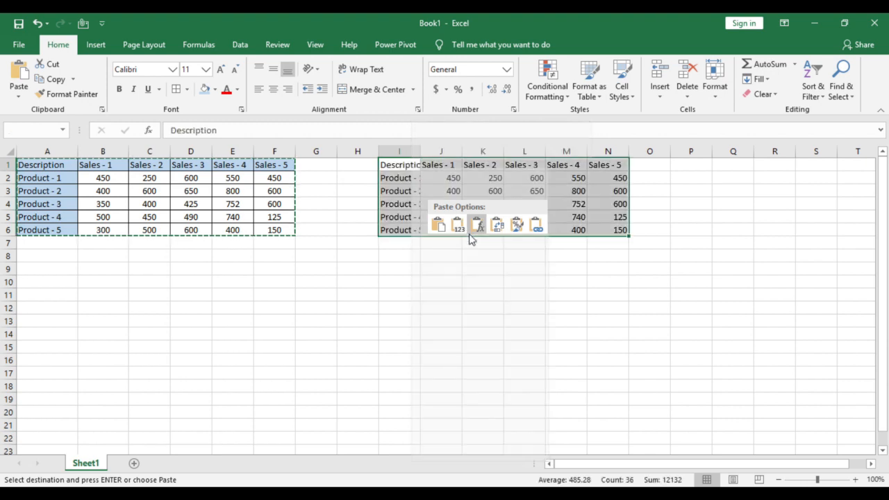
left_click(460, 241)
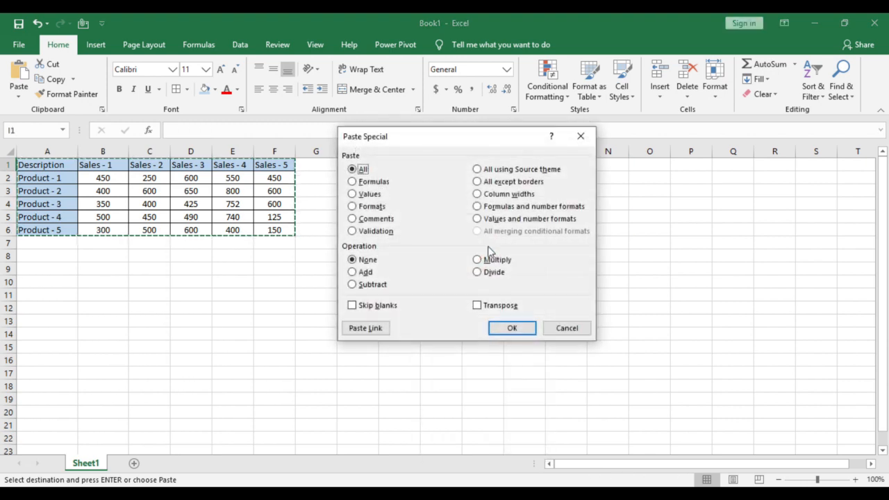
left_click(478, 307)
left_click(511, 328)
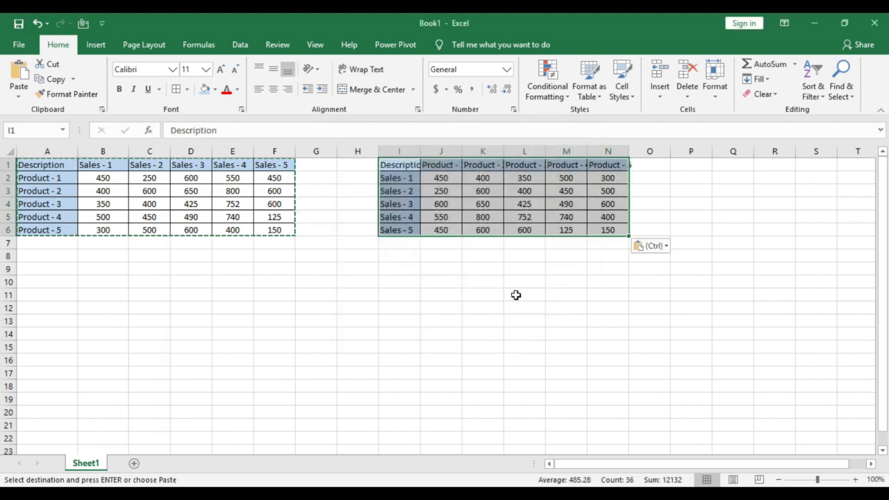
Step: Autofit the widths of columns I to N to the transposed table's contents
left_click(549, 255)
left_click_drag(409, 150, 618, 150)
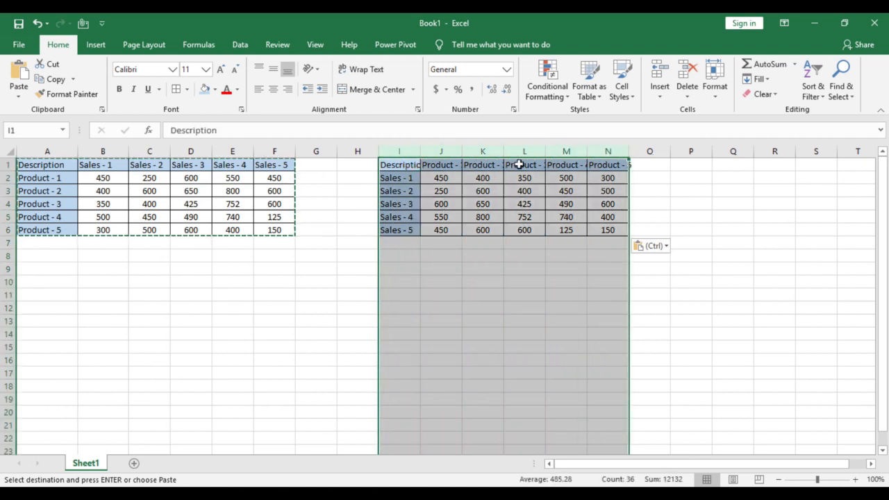
double_click(420, 152)
left_click(417, 254)
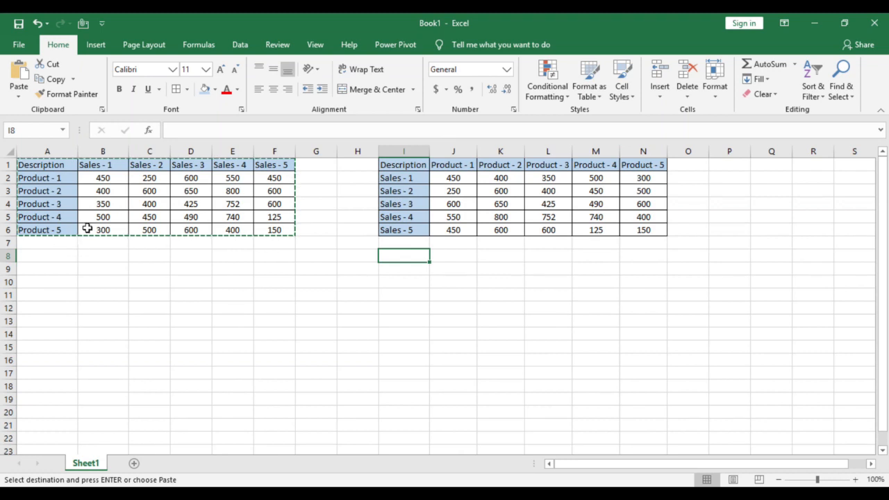
left_click(97, 46)
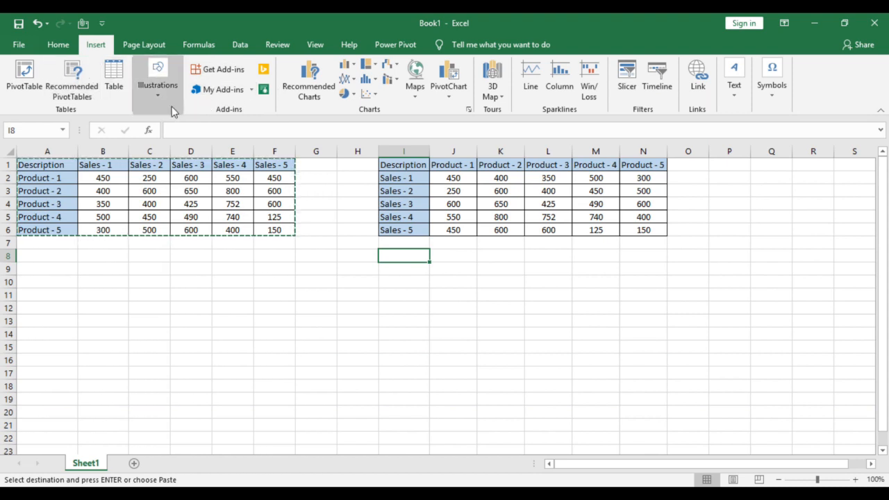
left_click(158, 318)
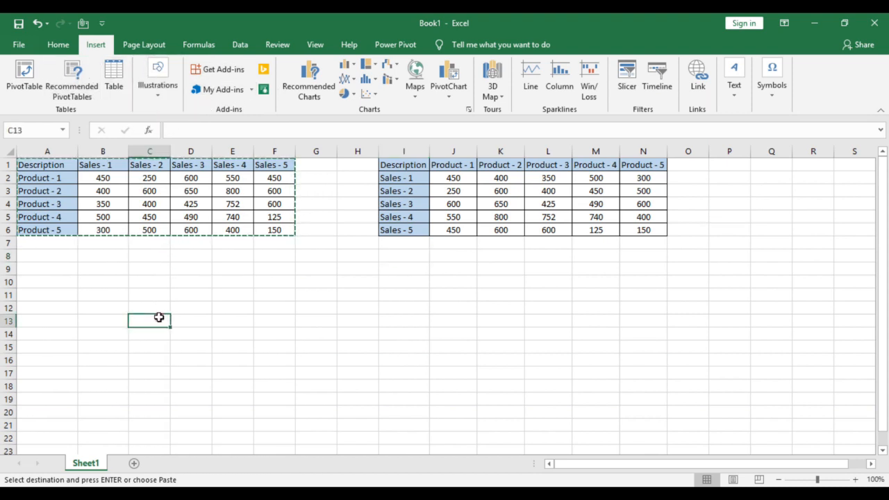
left_click(55, 244)
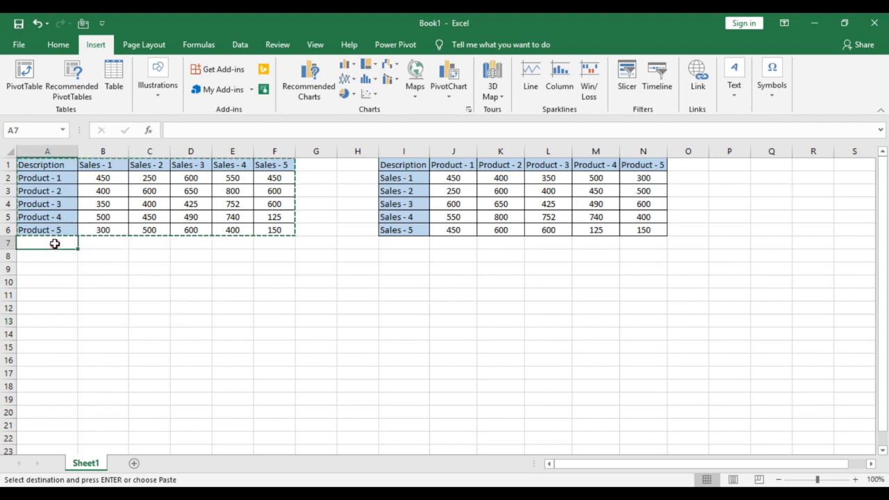
Step: Compare the product and sales headings and values of the original table with those in the transposed copy
left_click_drag(56, 182, 49, 223)
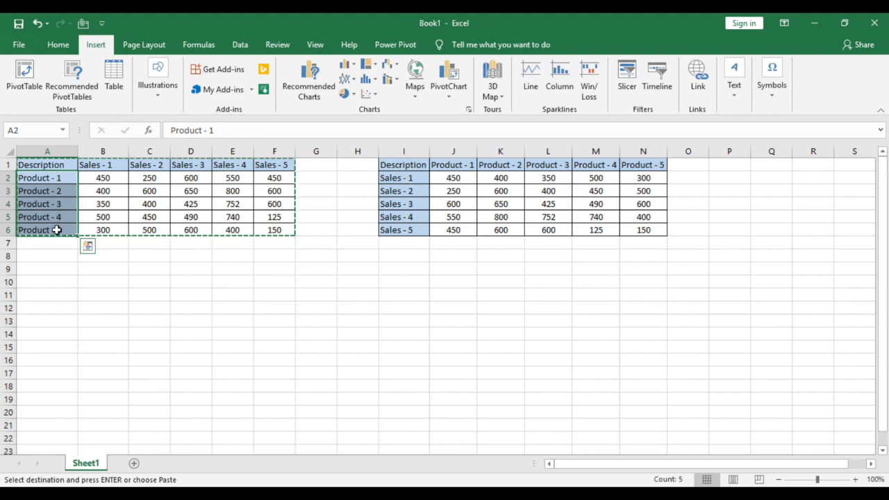
left_click_drag(464, 167, 646, 148)
left_click_drag(110, 167, 285, 160)
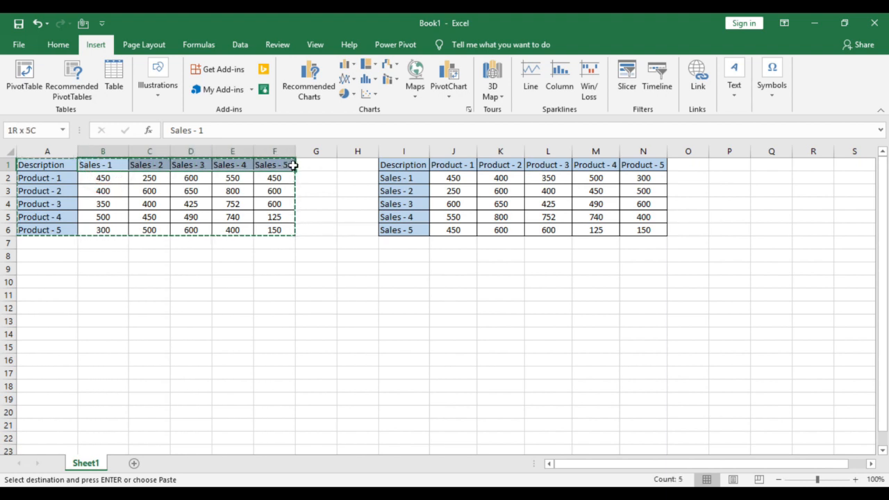
left_click_drag(407, 180, 413, 240)
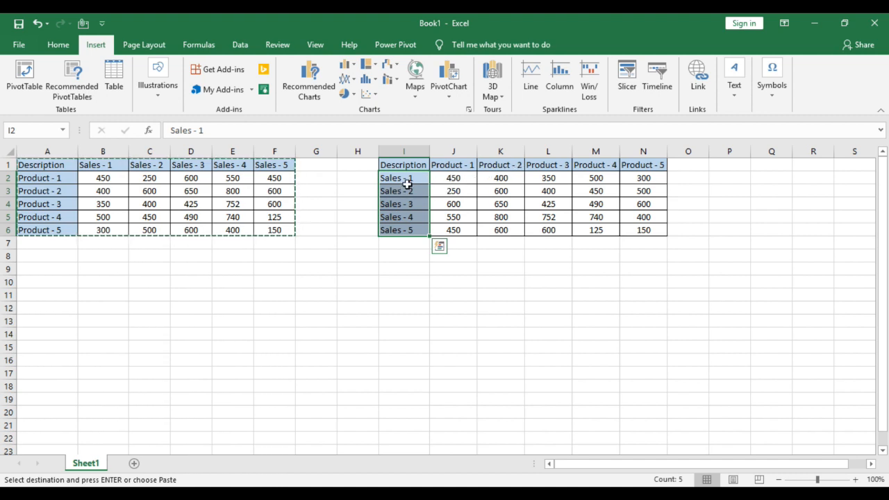
left_click_drag(402, 182, 452, 178)
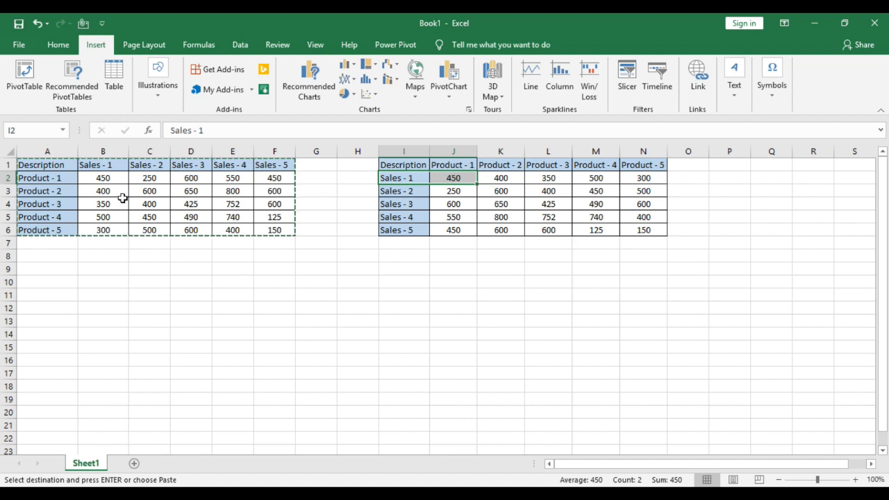
left_click_drag(101, 166, 102, 176)
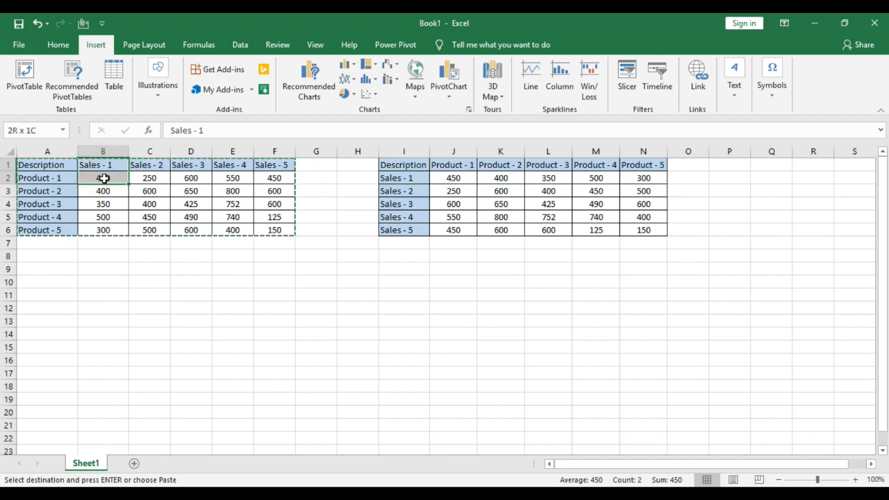
left_click(452, 178)
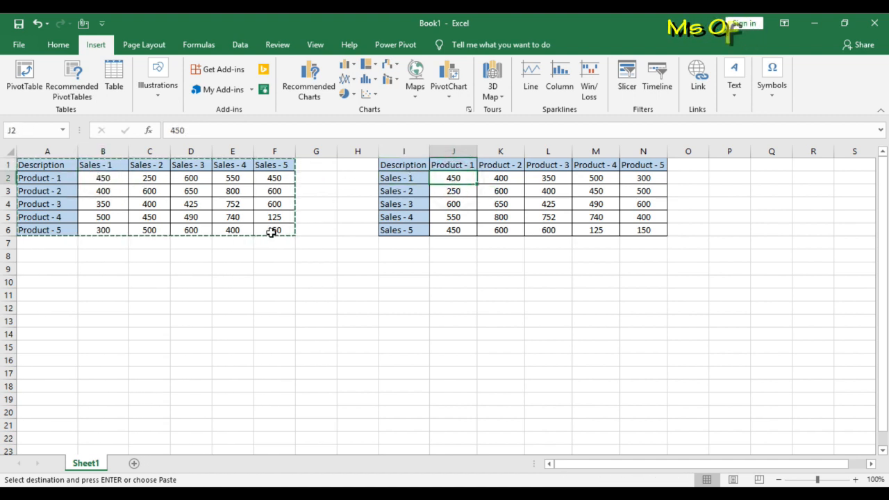
left_click_drag(275, 230, 54, 242)
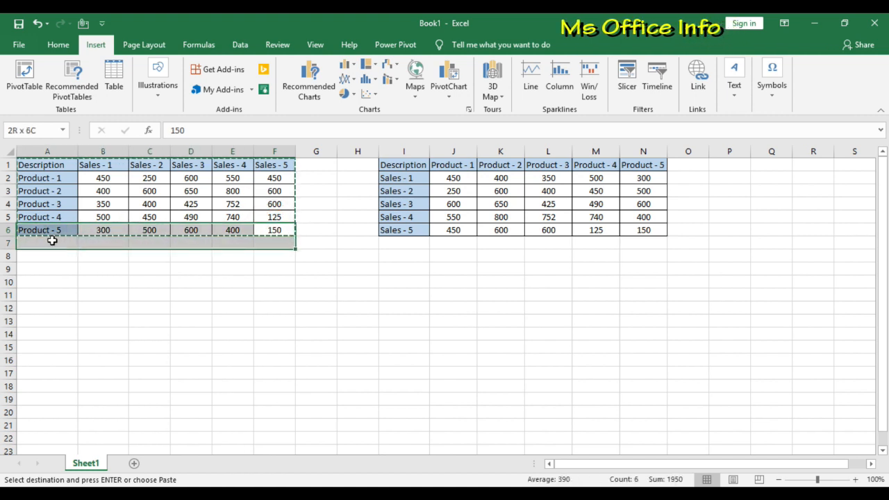
left_click_drag(414, 232, 647, 230)
left_click(614, 247)
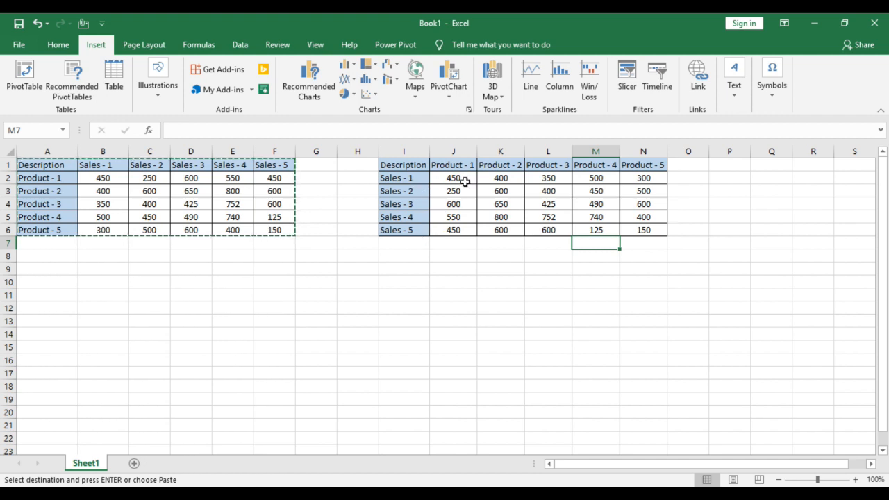
Step: Set the Sales - 2 value of Product - 2 in C3 to 150 and check the matching cell K3 in the transposed table
left_click(151, 191)
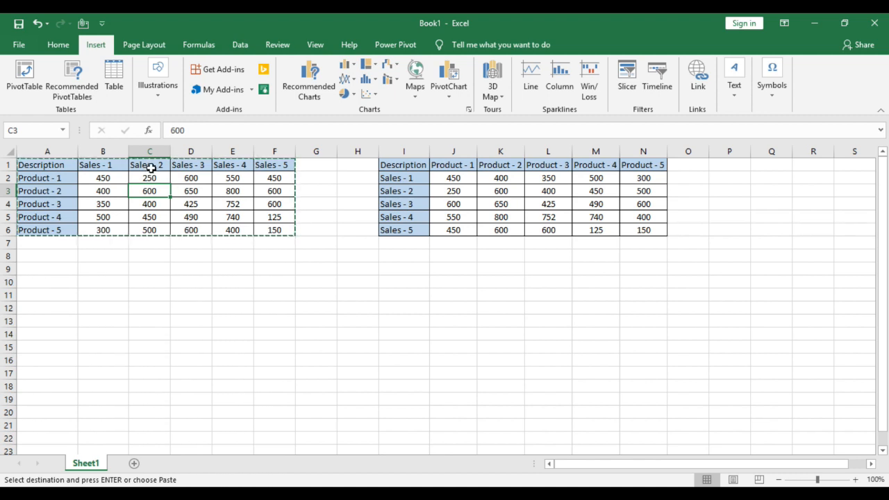
left_click_drag(151, 168, 152, 192)
left_click(145, 189)
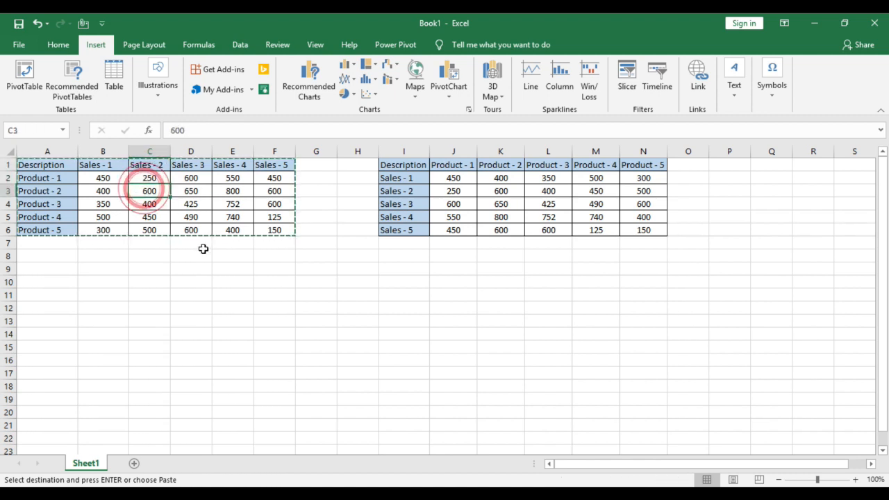
type("150")
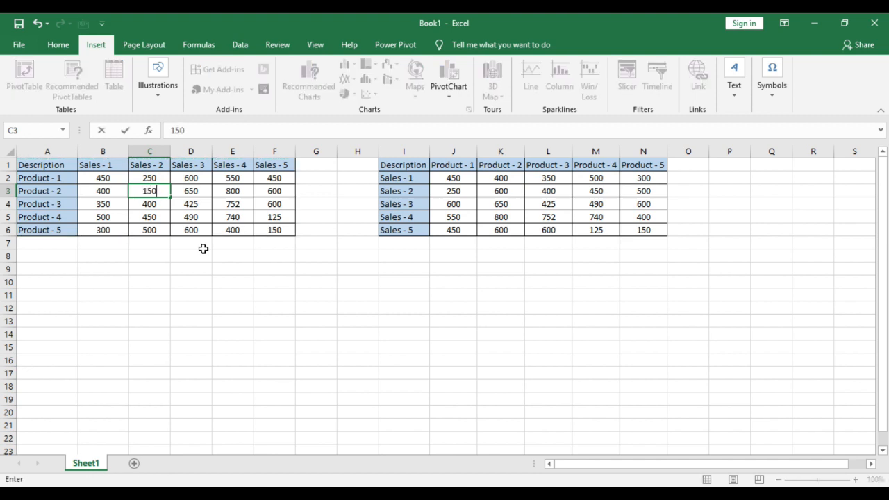
left_click(231, 215)
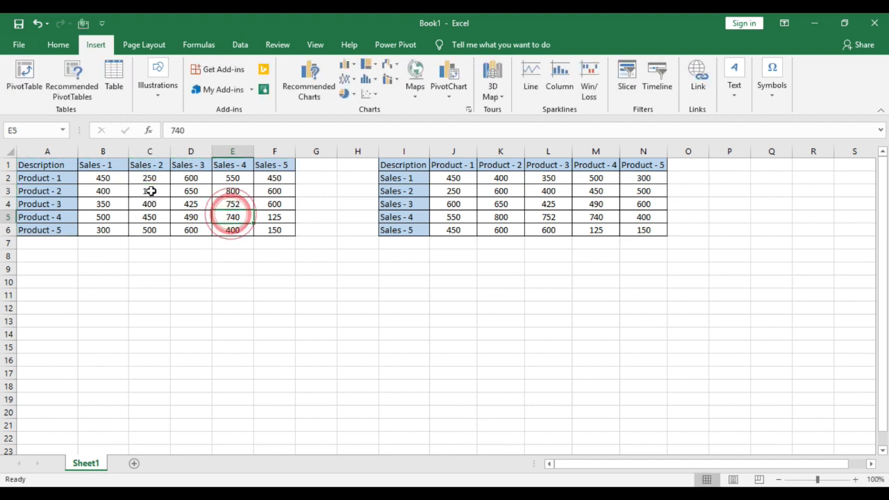
left_click(503, 203)
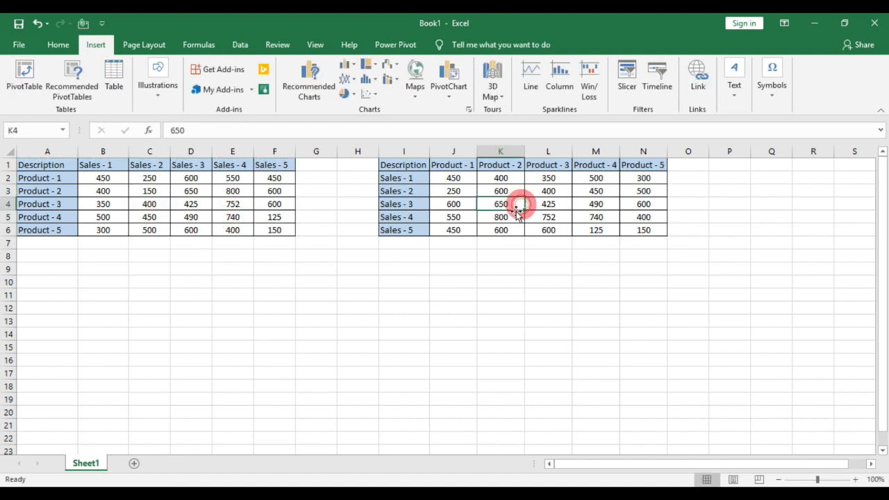
left_click(575, 200)
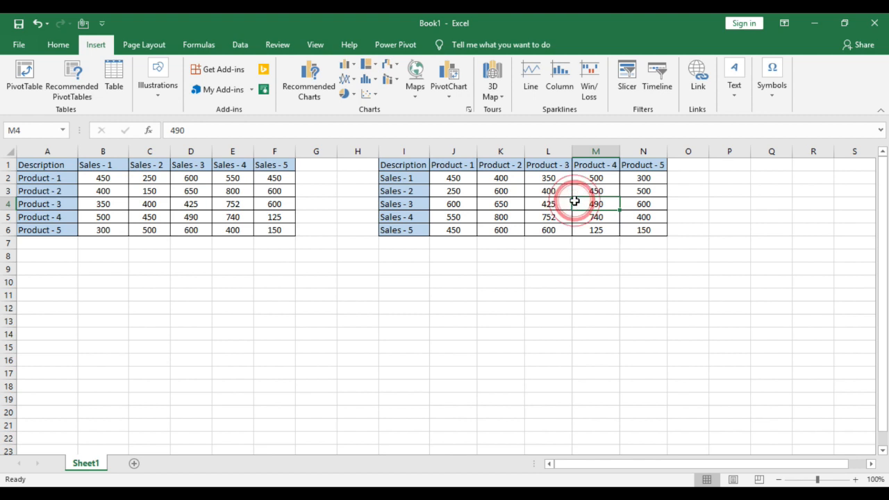
left_click(490, 194)
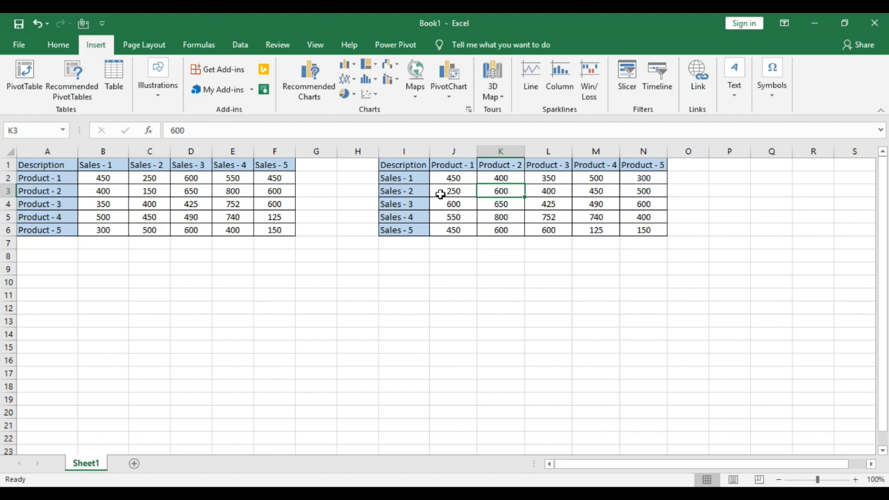
Step: Copy the original sales table A1:F6 and paste it as a link at I9 with Paste Special
left_click_drag(47, 167, 274, 232)
key("ctrl+c")
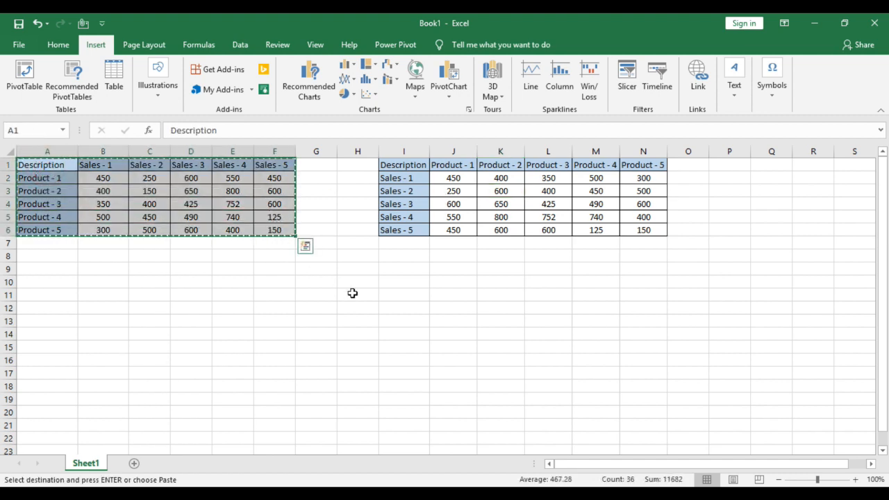
right_click(407, 268)
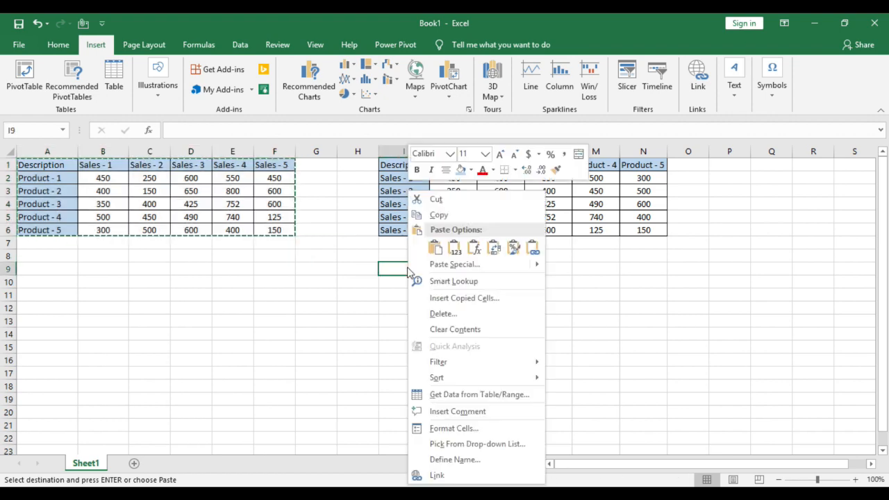
left_click(455, 264)
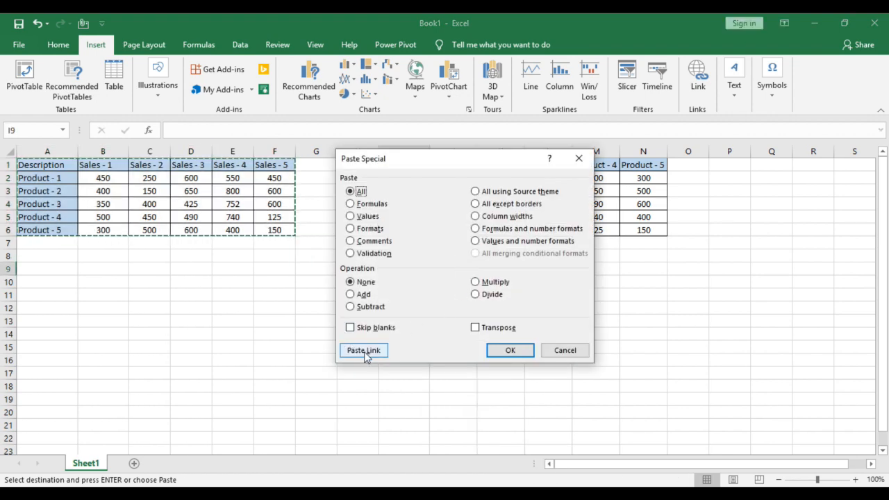
left_click(395, 351)
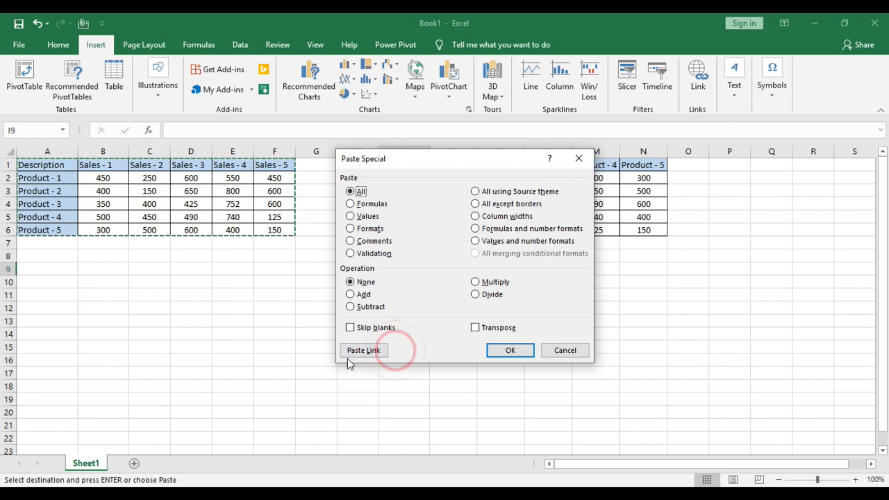
left_click(366, 351)
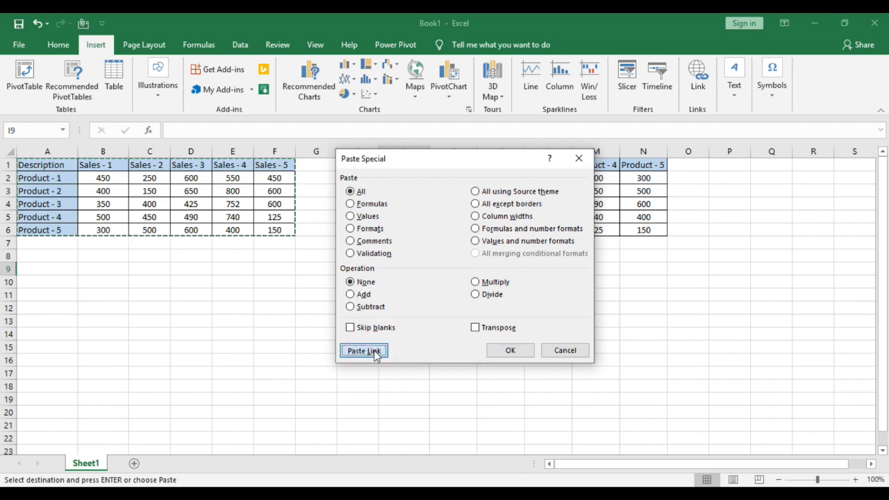
Step: Examine the formulas in the linked table at I9 and compare its heading cells with the source cell A1
left_click(501, 309)
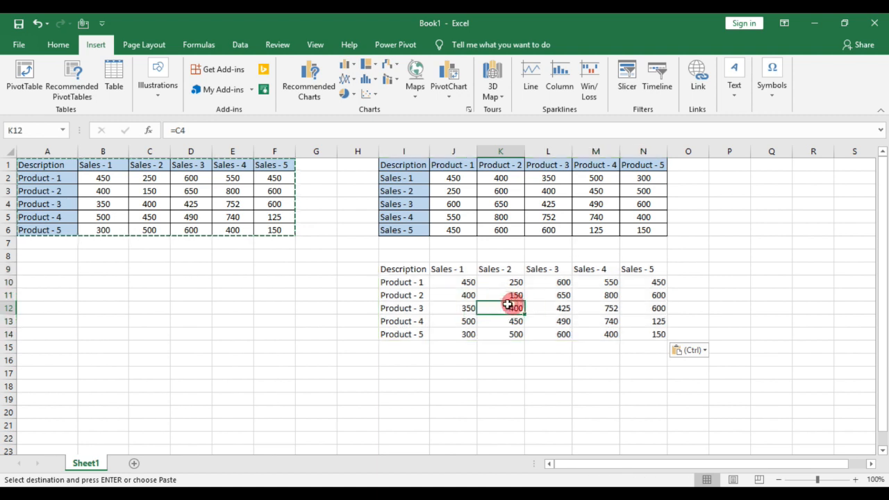
left_click(419, 270)
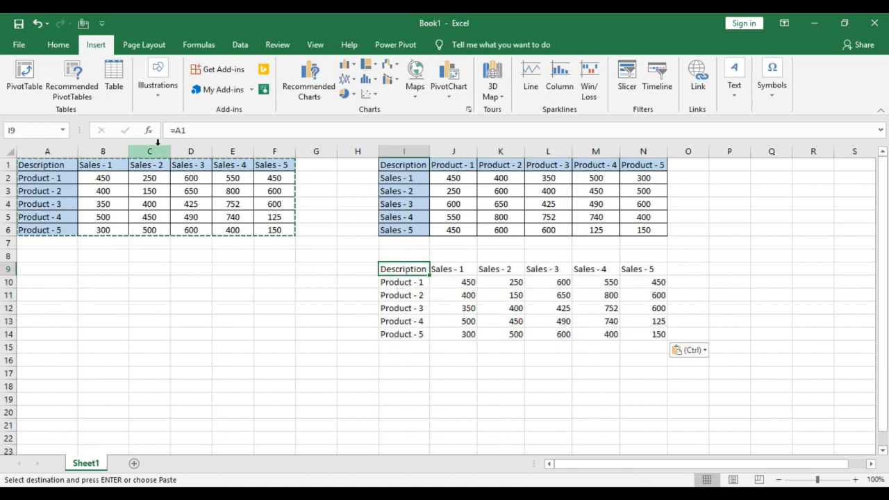
left_click_drag(417, 268, 536, 268)
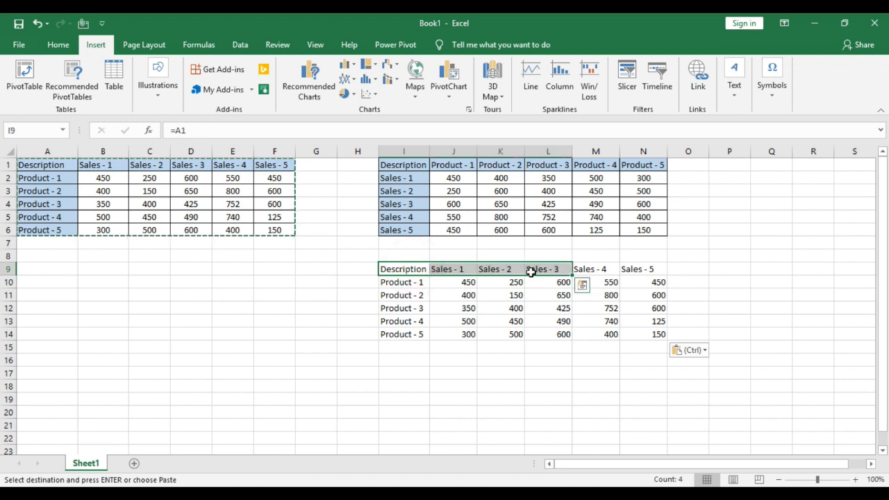
left_click(54, 167)
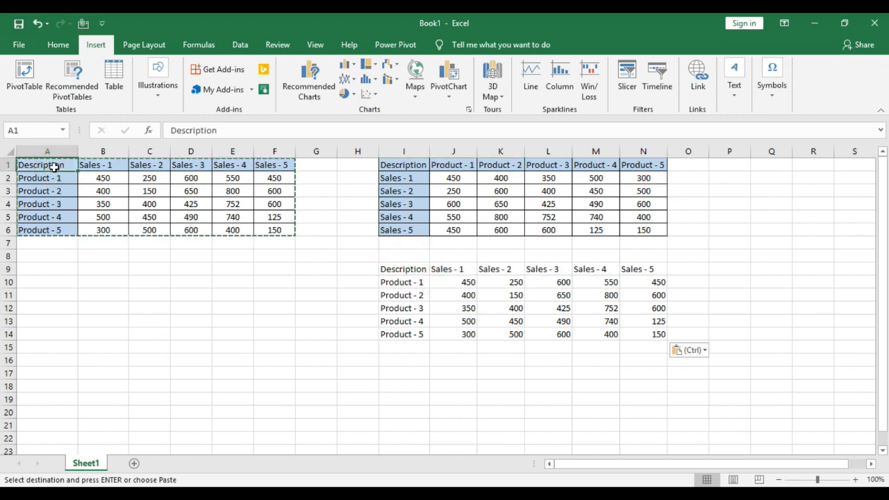
left_click(404, 269)
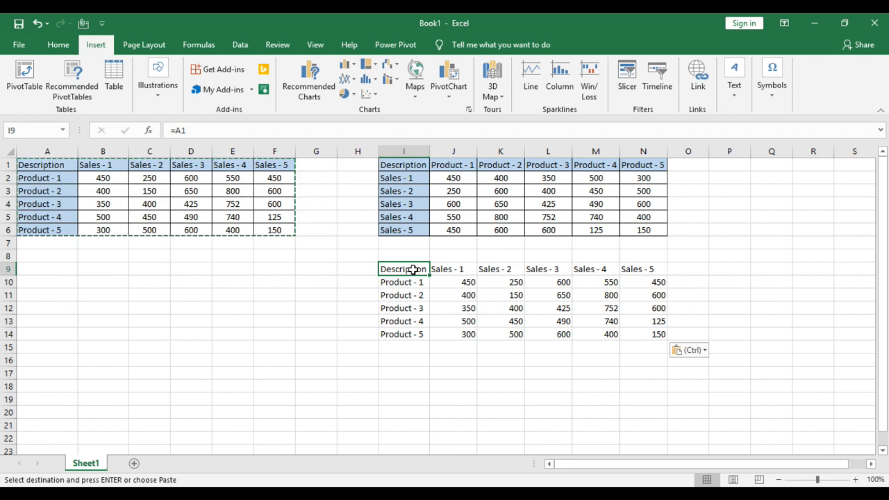
left_click(32, 163)
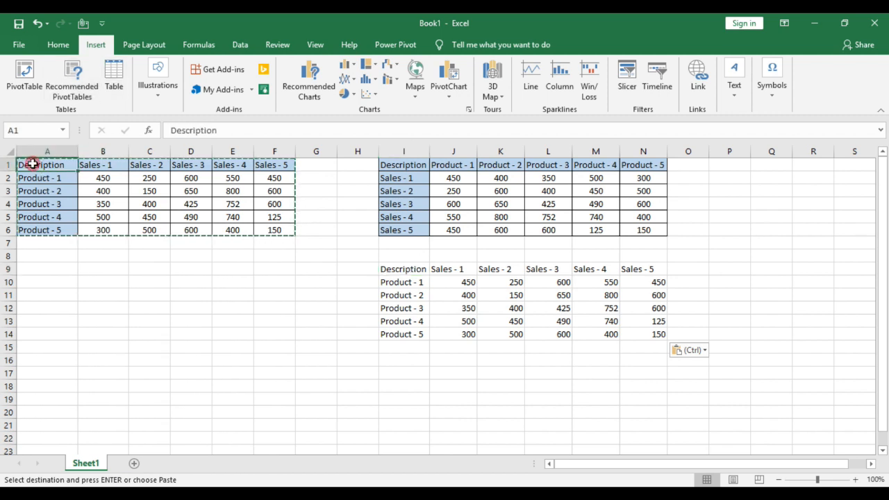
left_click(410, 270)
Step: Set the Sales - 2 value of Product - 2 in C3 to 450 and check the matching linked cell K11
left_click(149, 193)
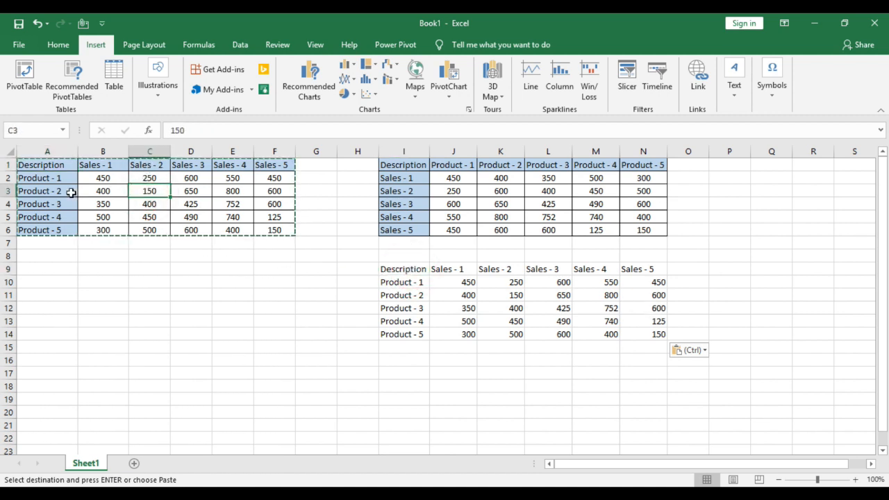
type("4")
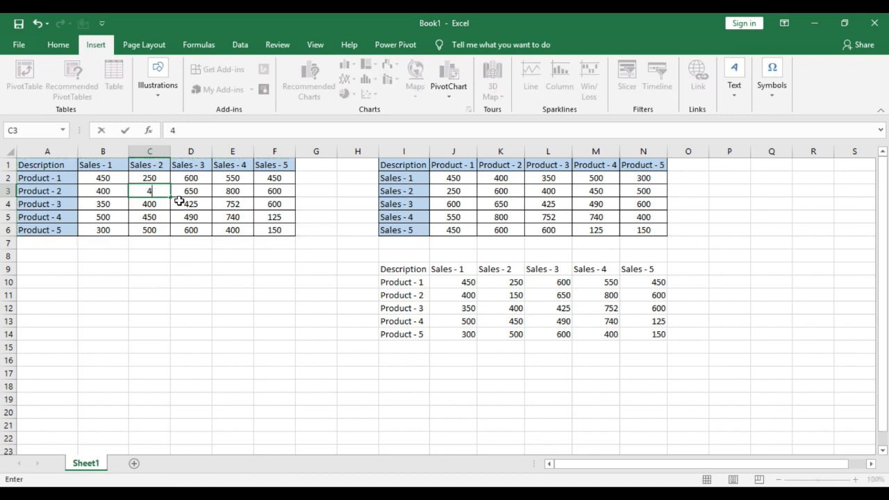
key("Return")
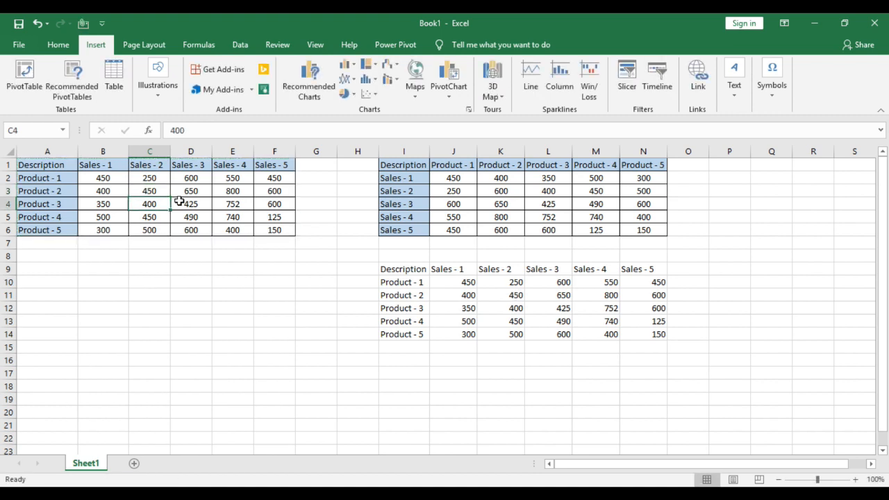
left_click(516, 296)
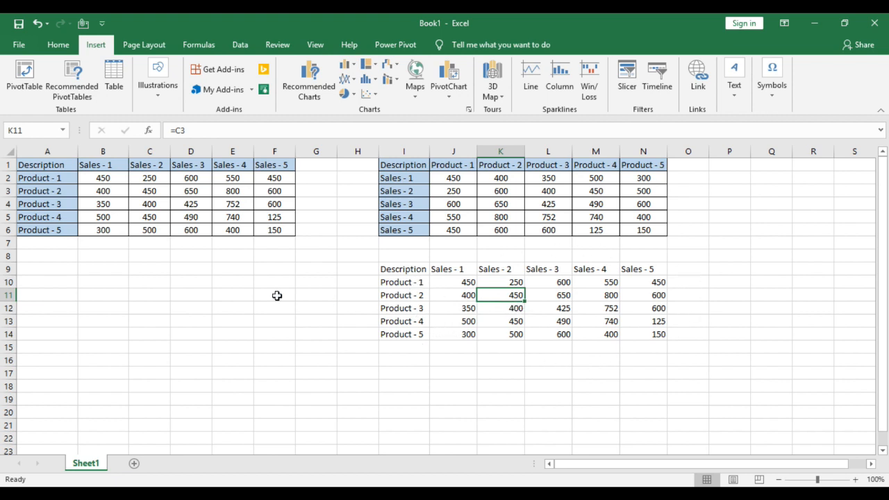
Step: Compare the layout of product and sales headings in the linked table with the original and the transposed table
left_click_drag(35, 165, 278, 230)
left_click_drag(407, 270, 660, 333)
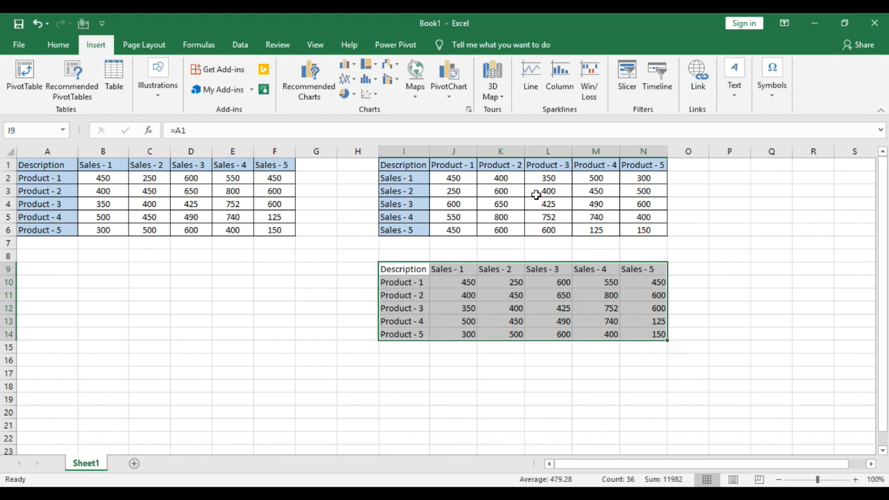
left_click_drag(386, 167, 406, 235)
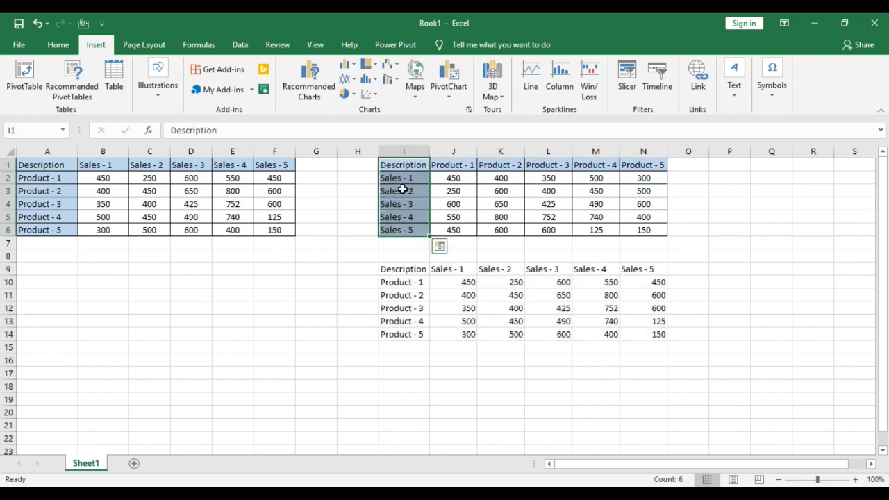
left_click_drag(405, 282, 417, 333)
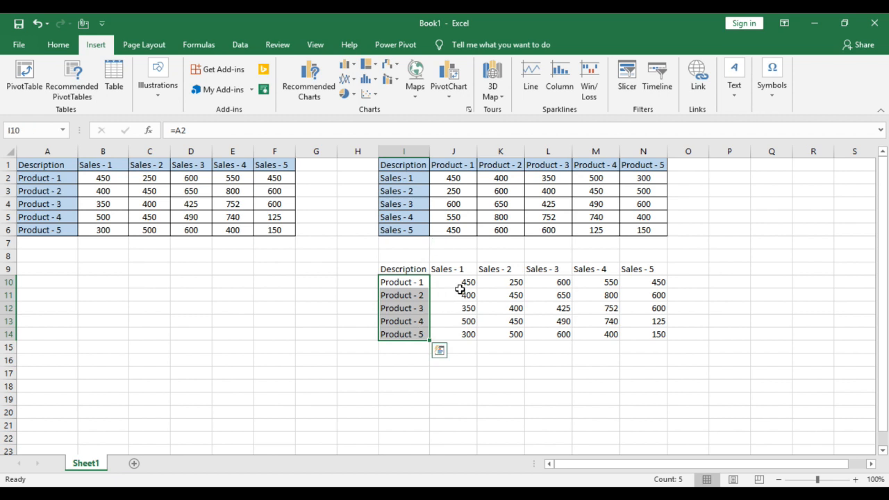
left_click_drag(449, 268, 655, 270)
left_click(595, 308)
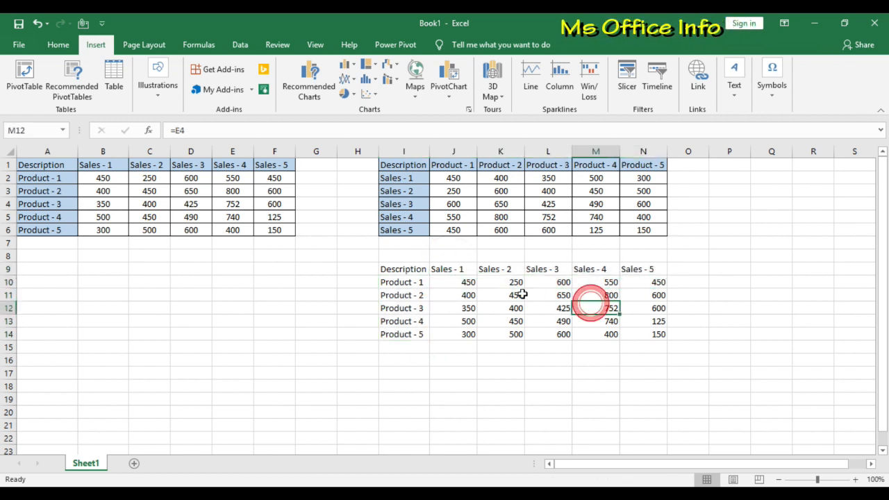
left_click(636, 271)
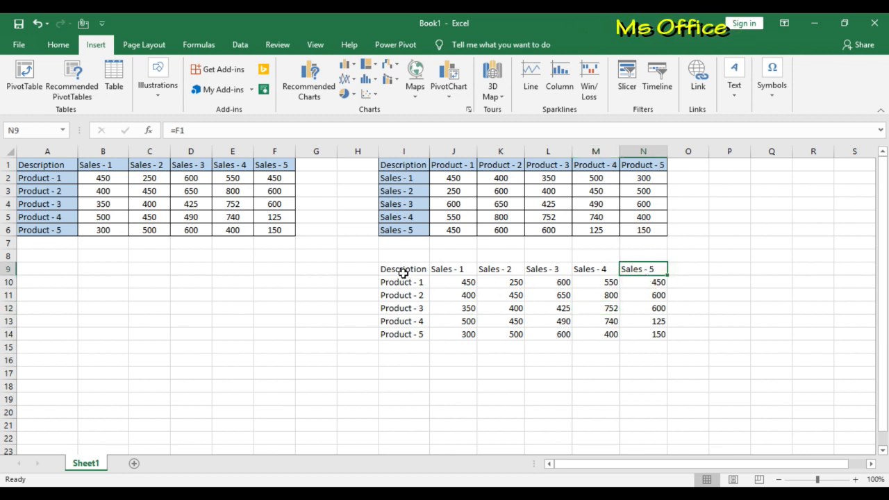
Step: Replace every "=" with "$" in the linked table I9:N14 using Find and Replace
left_click_drag(403, 273, 656, 333)
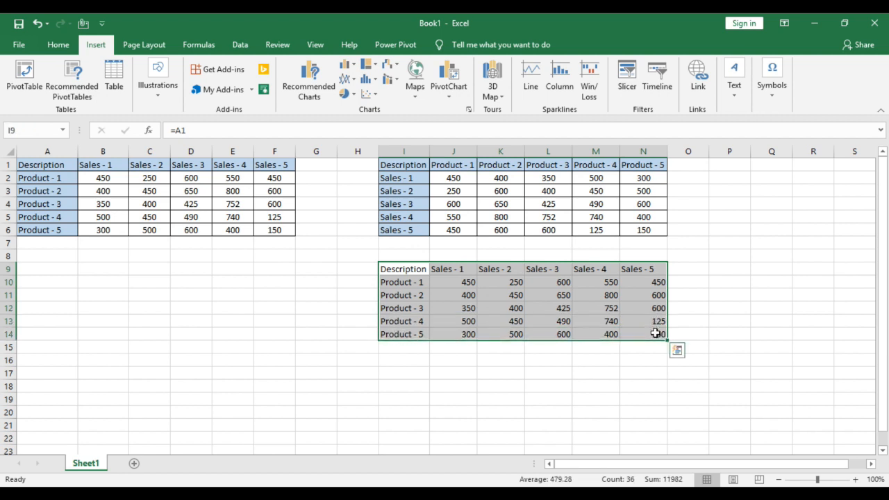
key("ctrl+f")
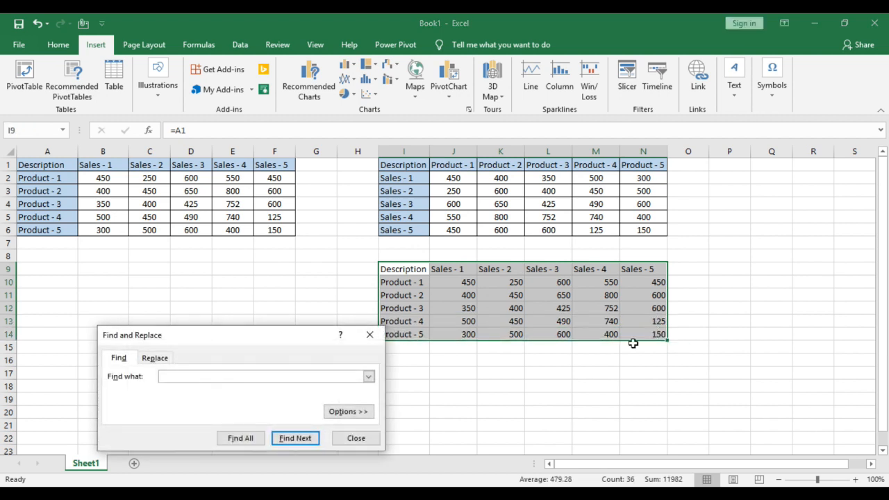
left_click_drag(282, 334, 274, 285)
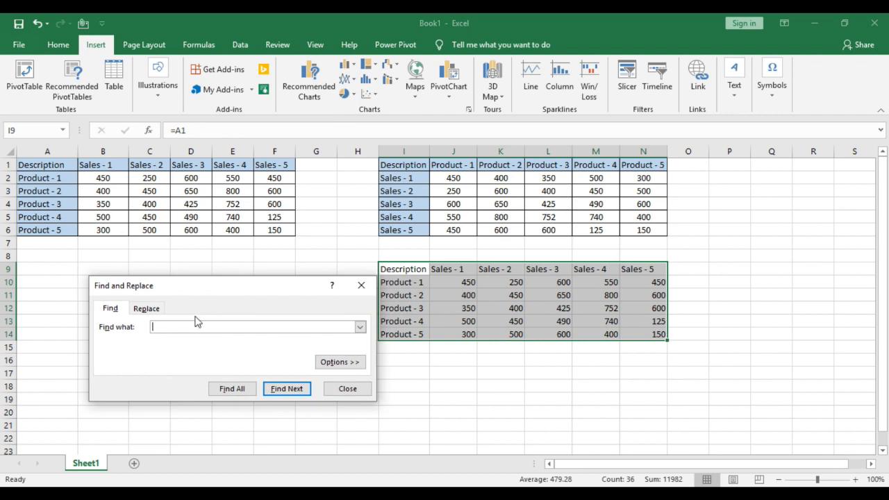
left_click(191, 330)
left_click(147, 308)
left_click(168, 341)
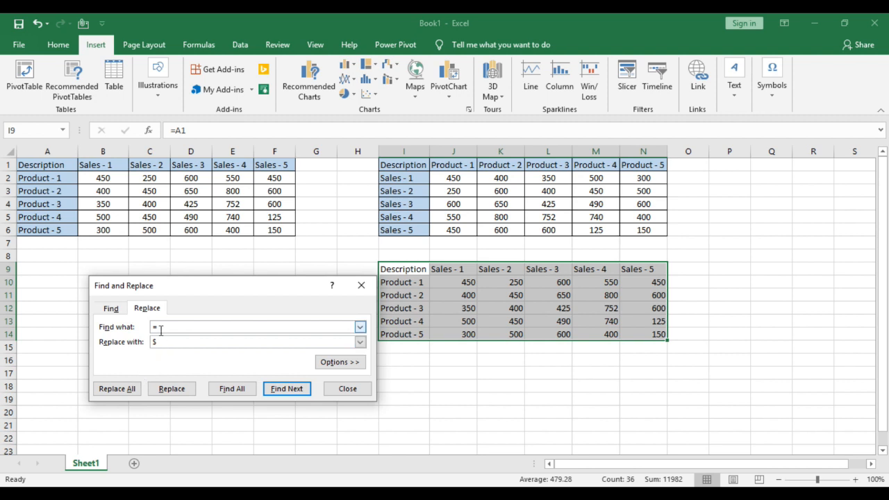
left_click(455, 297)
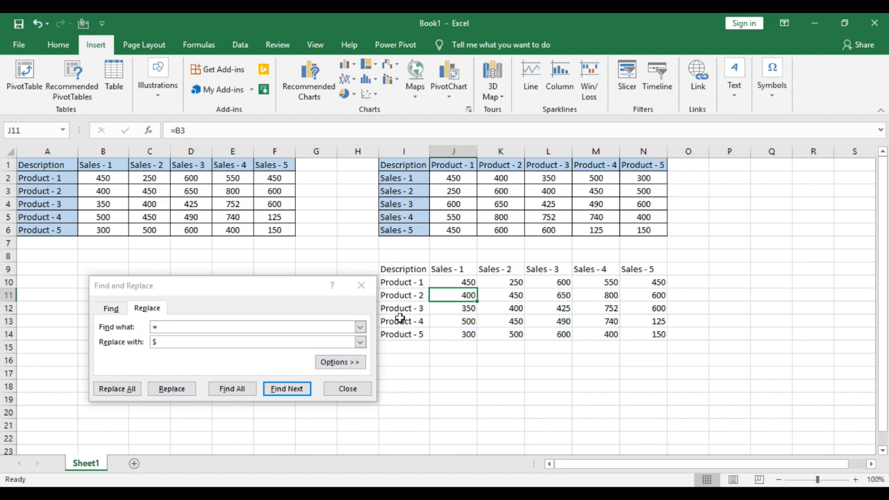
left_click_drag(406, 269, 653, 334)
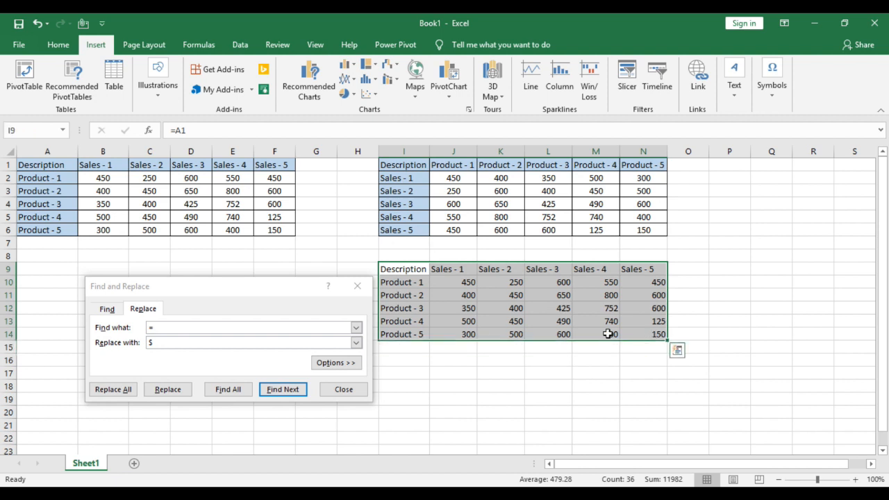
left_click(113, 389)
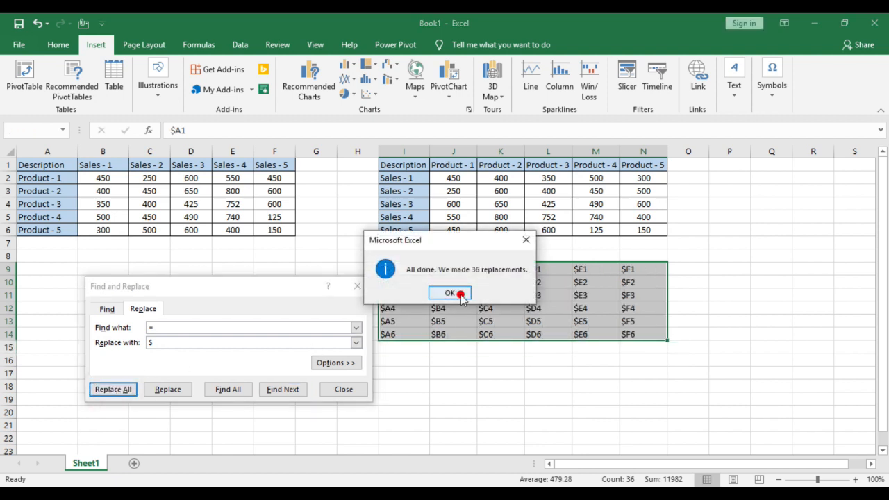
left_click(461, 295)
left_click(357, 286)
left_click(458, 293)
Step: Copy the cell reference texts in I9:N14
left_click(407, 271)
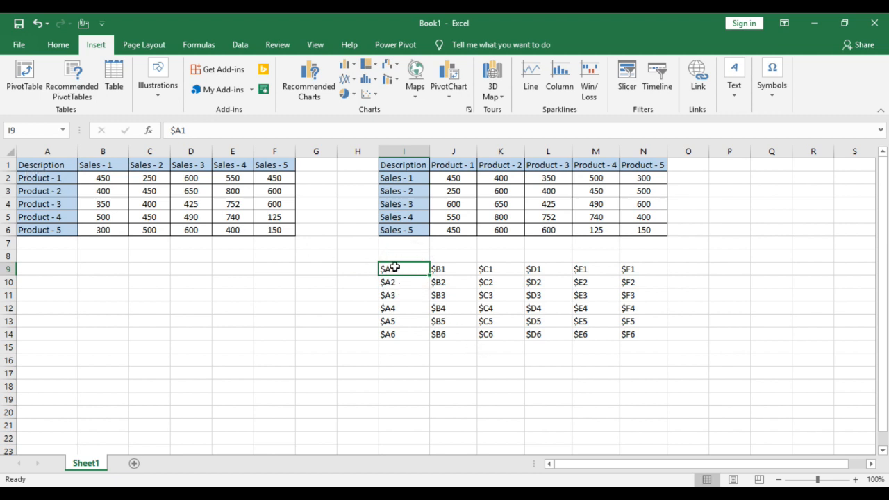
left_click_drag(394, 268, 641, 334)
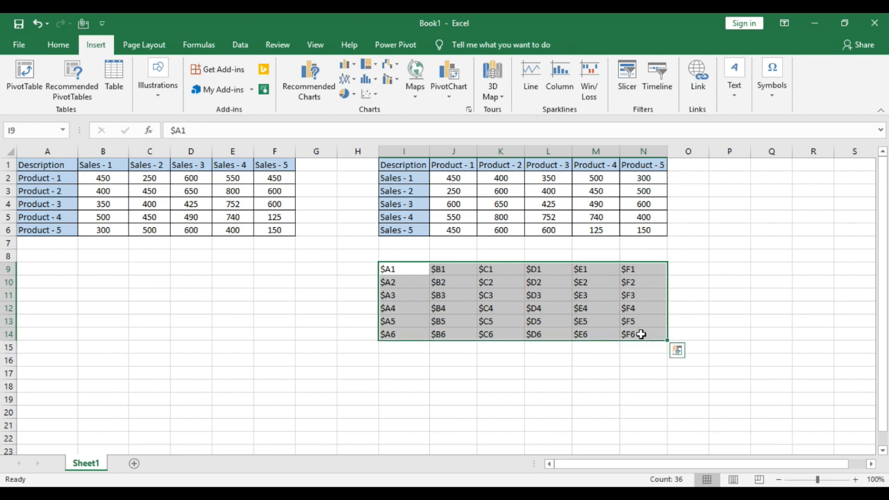
key("ctrl+c")
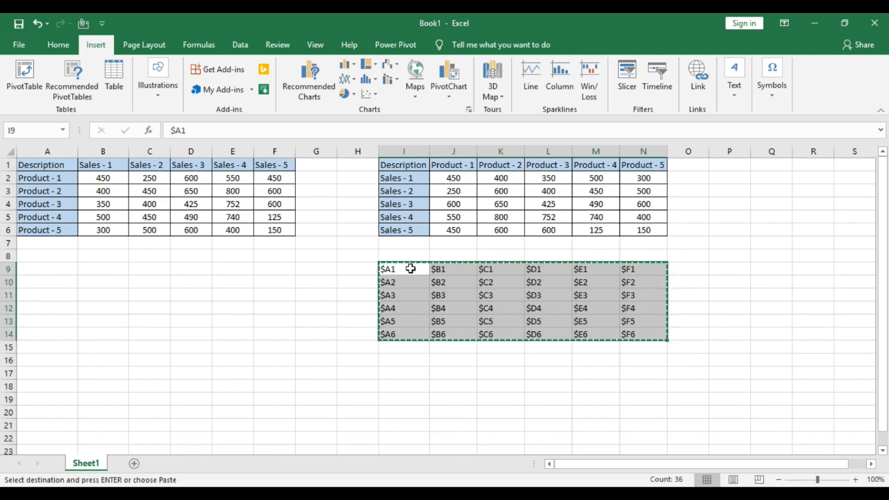
Step: Try to paste the copied references over themselves at I9 with Paste Special using the Transpose option
right_click(410, 269)
left_click(495, 251)
left_click(531, 309)
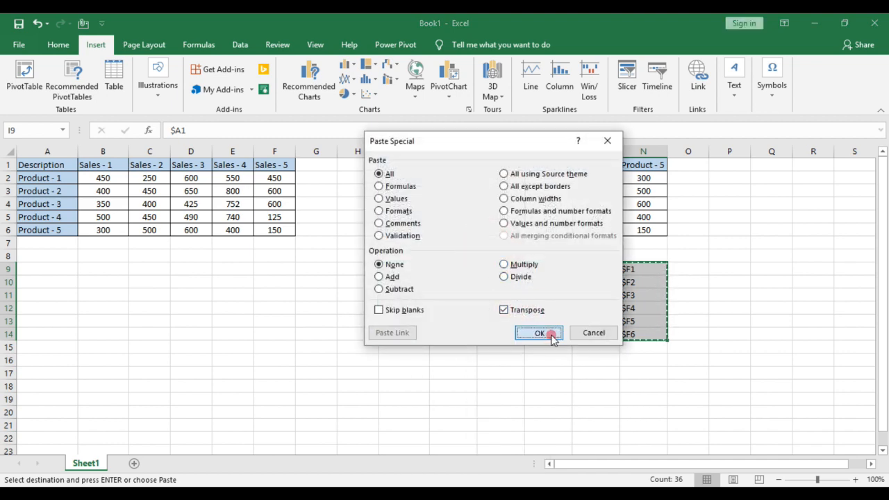
left_click(540, 334)
left_click(450, 290)
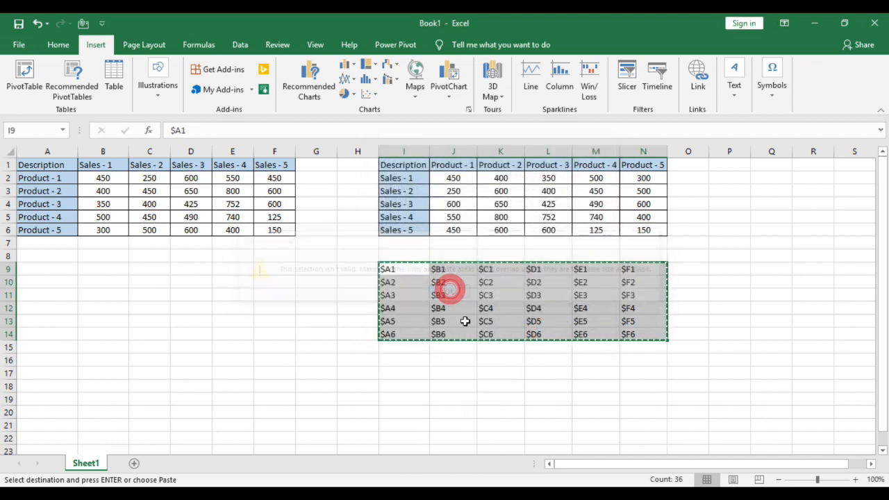
Step: Paste the copied references at I17 with Paste Special using the Transpose option
right_click(396, 370)
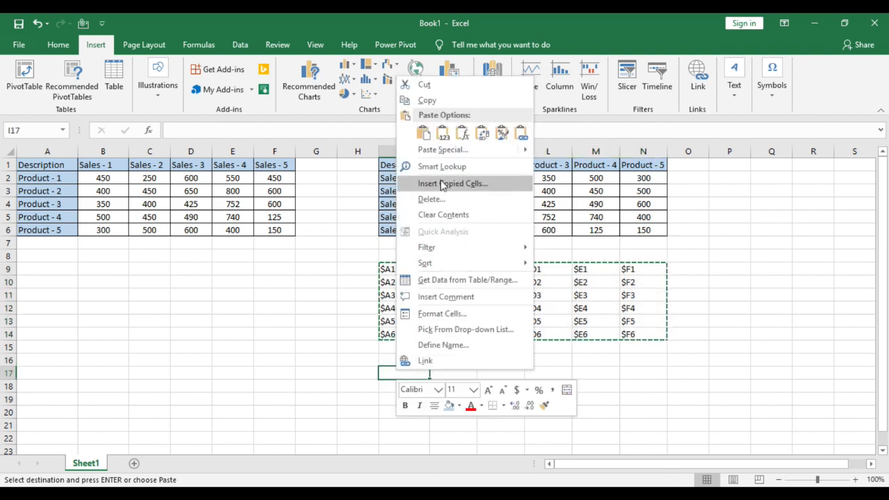
left_click(444, 150)
left_click(455, 211)
left_click(490, 235)
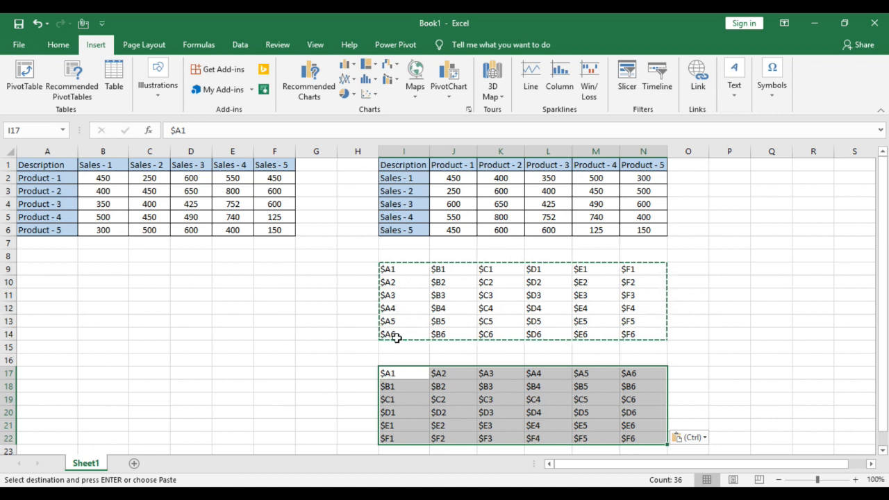
left_click_drag(396, 267, 402, 338)
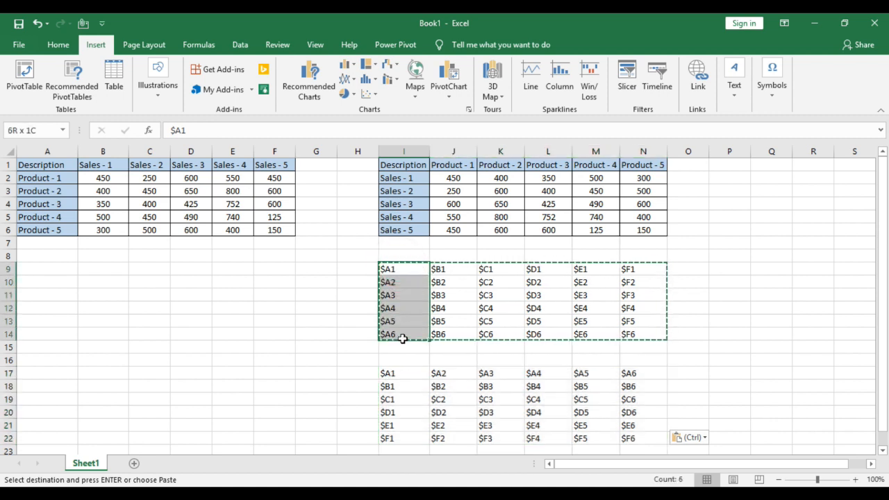
left_click_drag(400, 374, 625, 386)
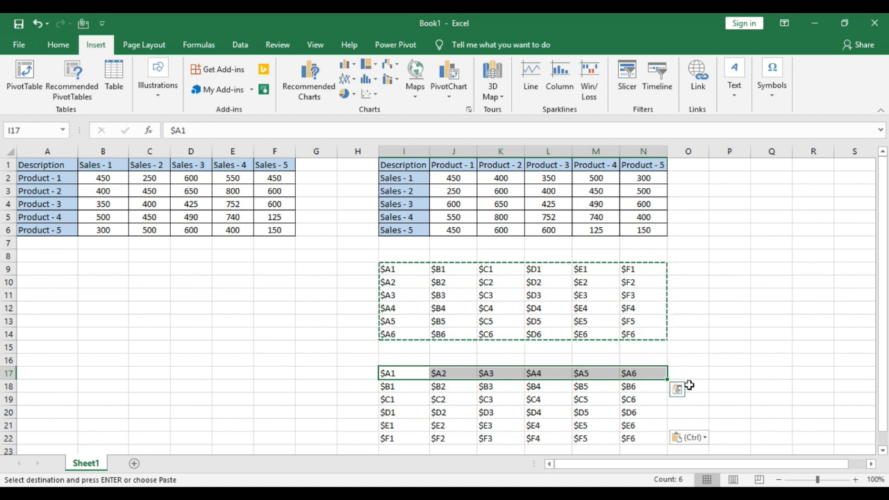
left_click(425, 399)
Step: Replace every "$" with "=" in the transposed references I17:N22 using Find and Replace
left_click(400, 372)
left_click_drag(400, 372, 639, 436)
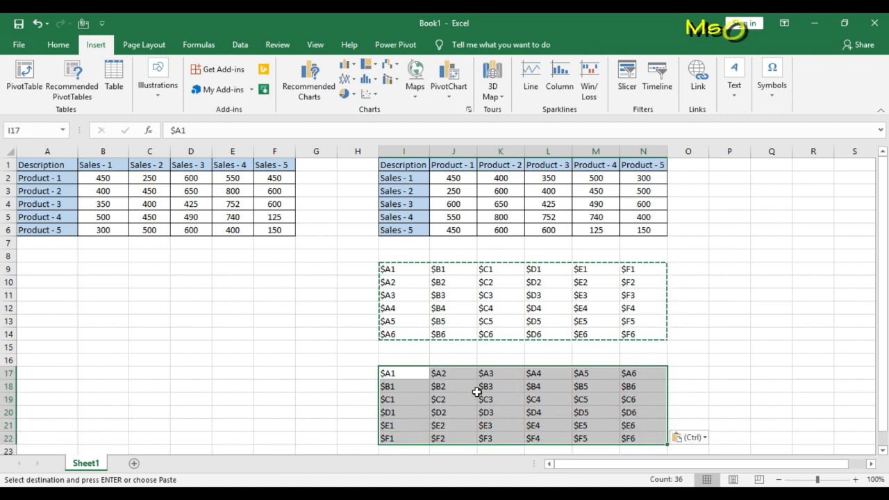
key("ctrl+f")
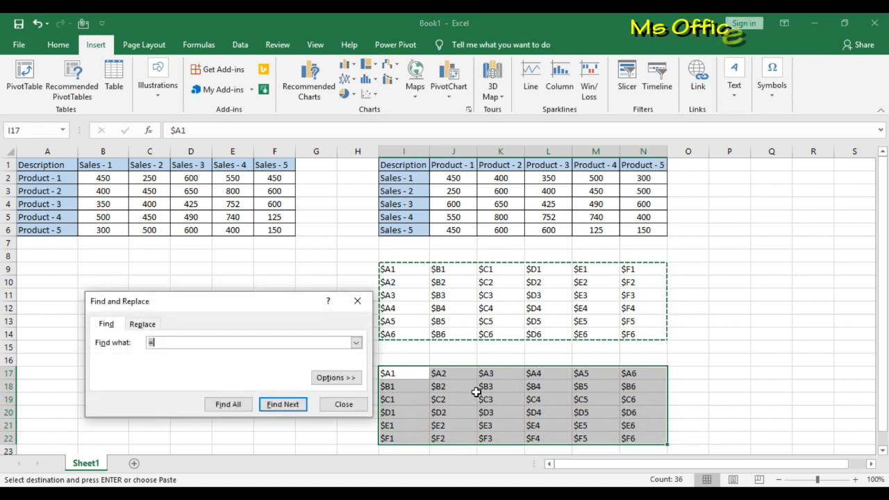
left_click(143, 323)
left_click(166, 342)
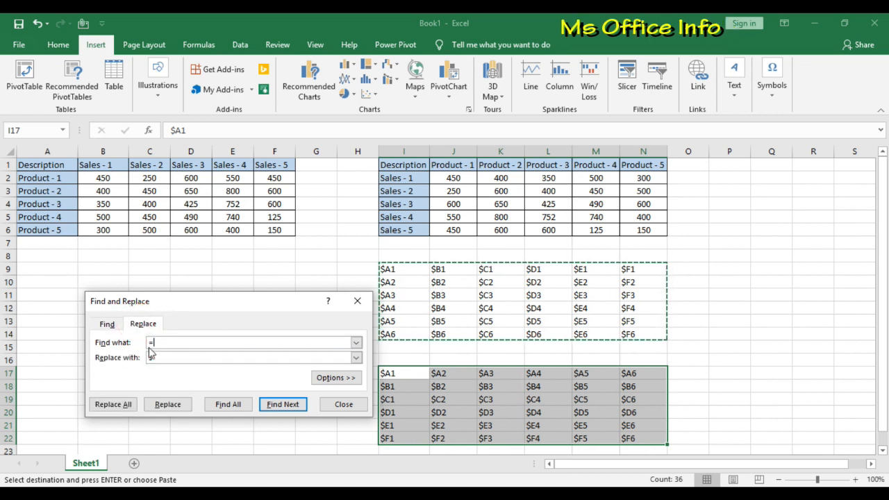
left_click_drag(159, 342, 130, 340)
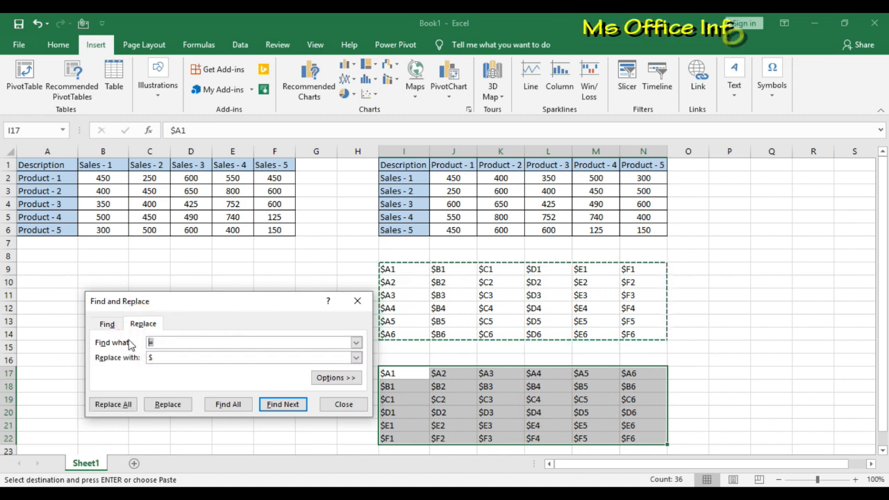
type("$")
left_click_drag(155, 357, 141, 359)
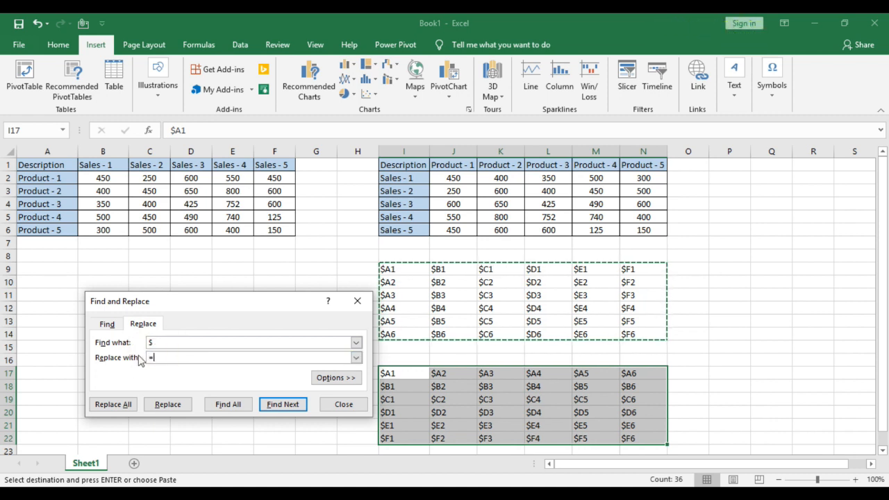
left_click(116, 405)
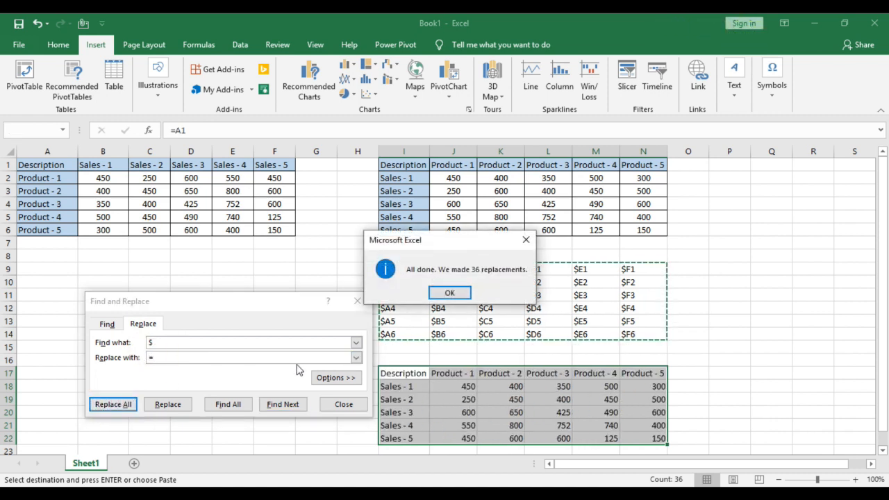
left_click(452, 292)
left_click(344, 404)
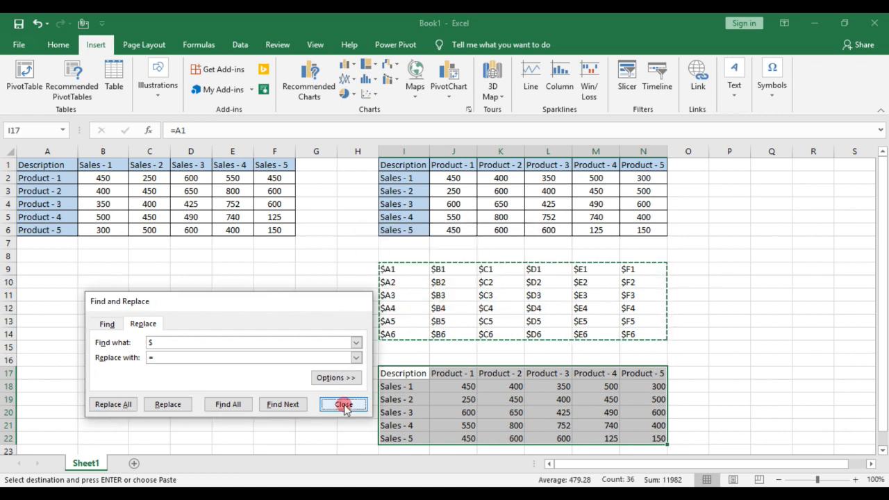
Step: Compare the headings and formulas of the transposed table at I17:N22 with the tables above it
left_click(505, 403)
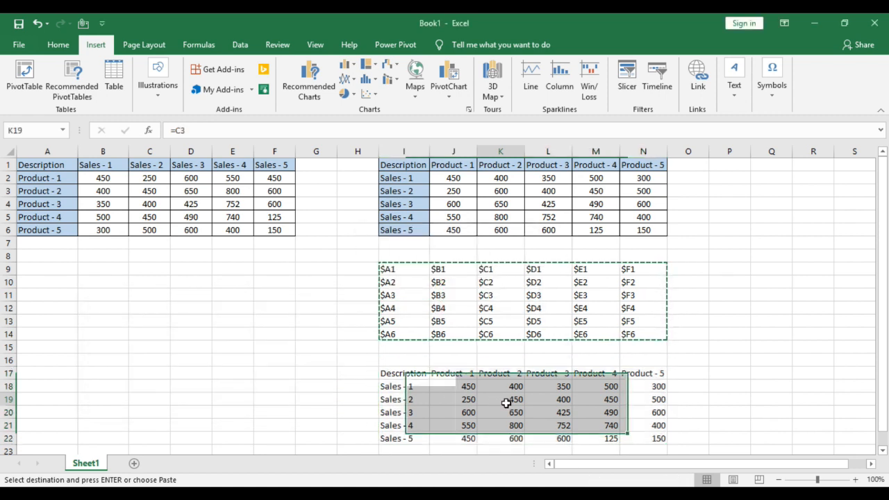
left_click(420, 375)
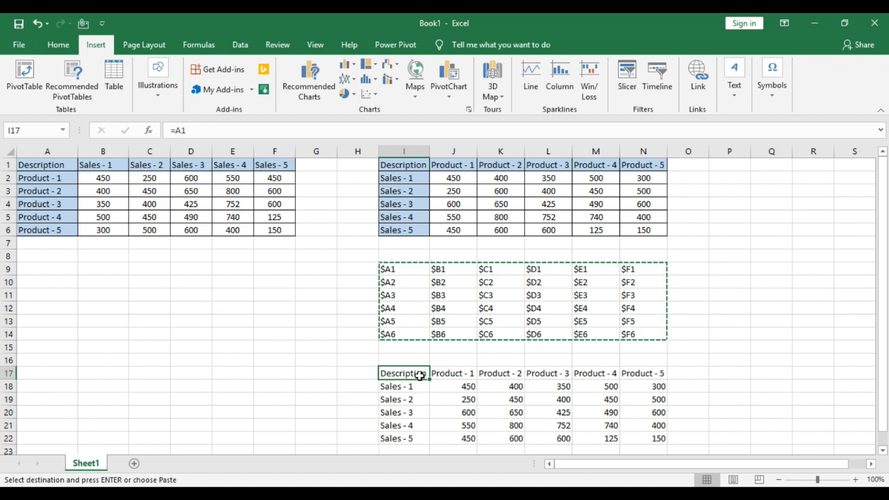
left_click_drag(414, 386, 410, 436)
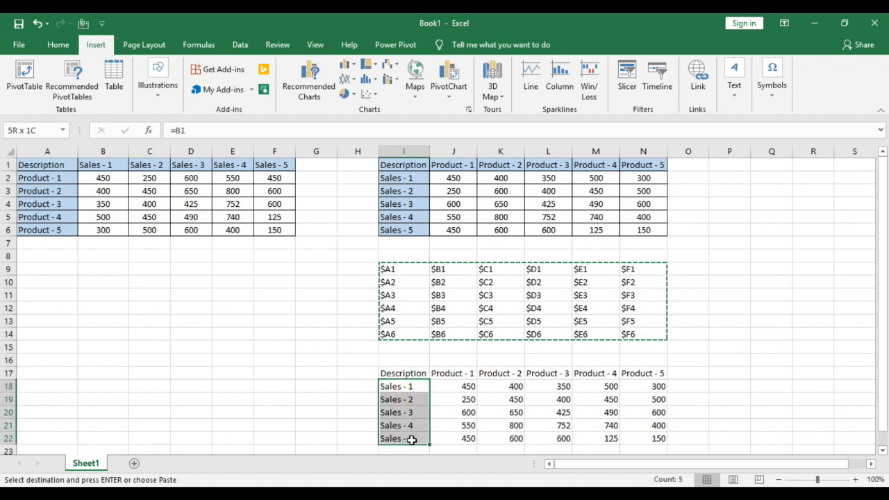
left_click_drag(420, 177, 407, 230)
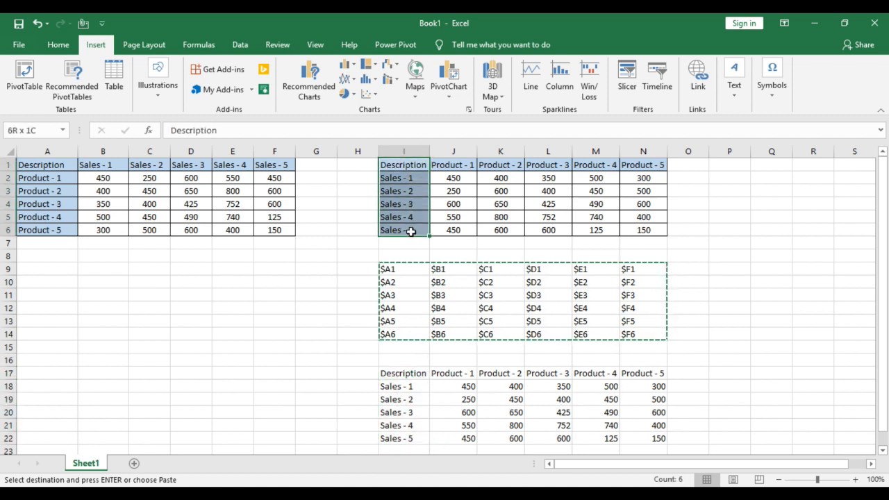
left_click(478, 401)
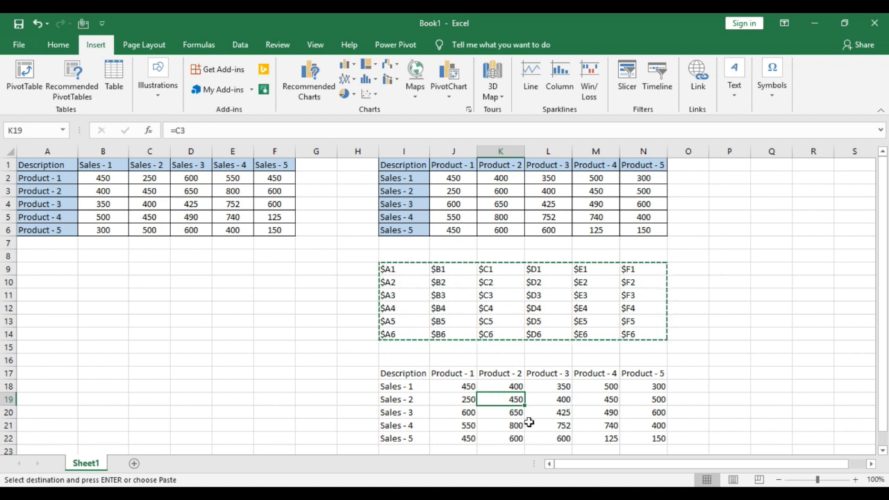
left_click(189, 187)
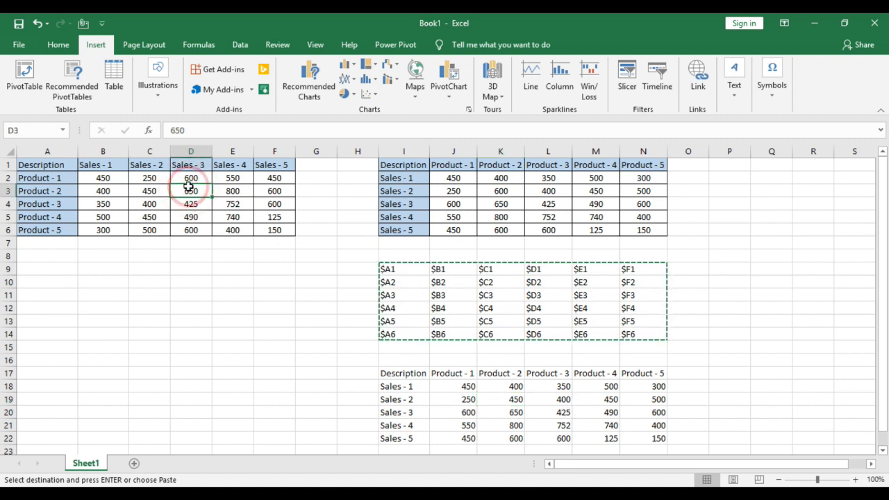
Step: Set the Sales - 5 value of Product - 5 in F6 to 800 and check the linked cell N22
left_click(272, 165)
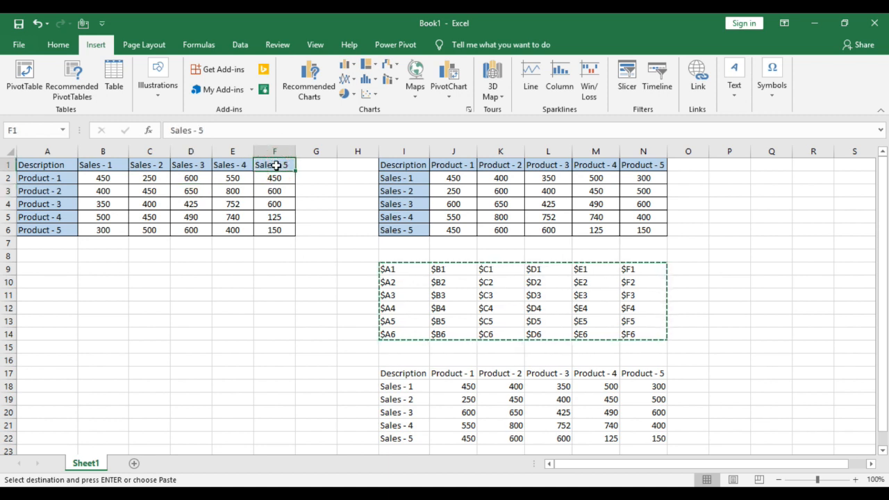
left_click(280, 230)
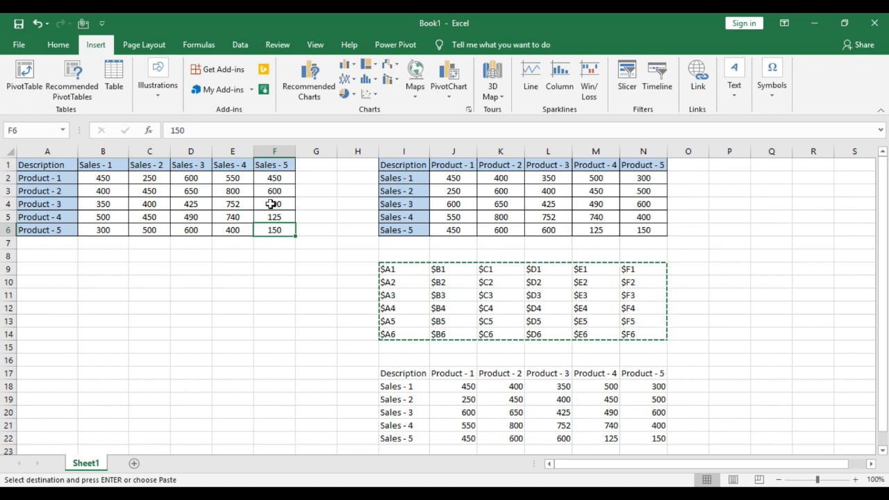
type("800")
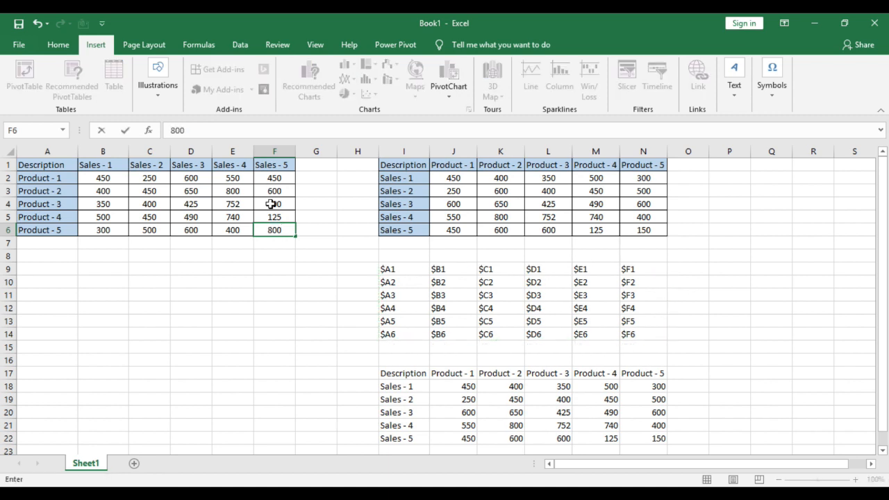
key("Return")
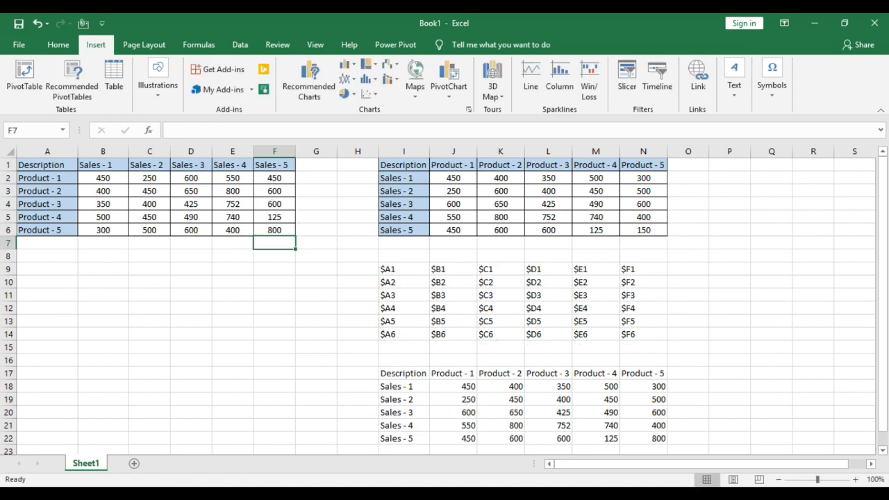
left_click(654, 438)
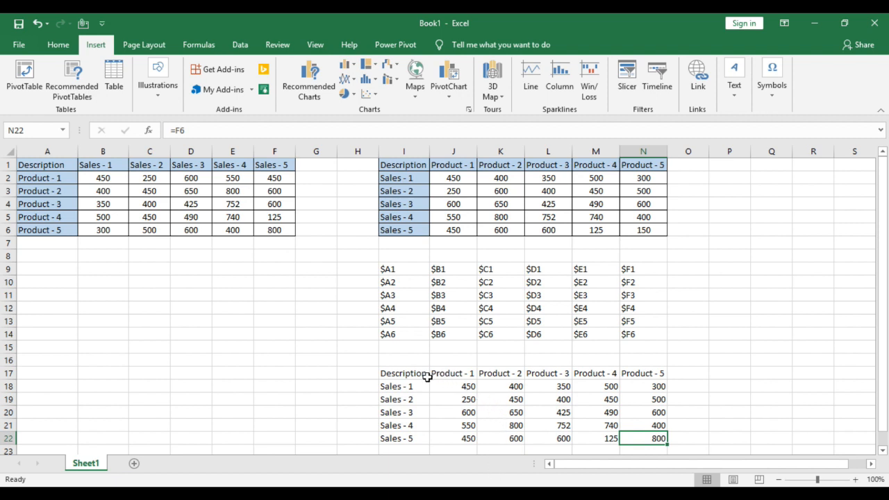
Step: Fill the heading row I17:N17 and the row labels I18:I22 of the linked transposed table with light blue
left_click_drag(412, 374, 651, 373)
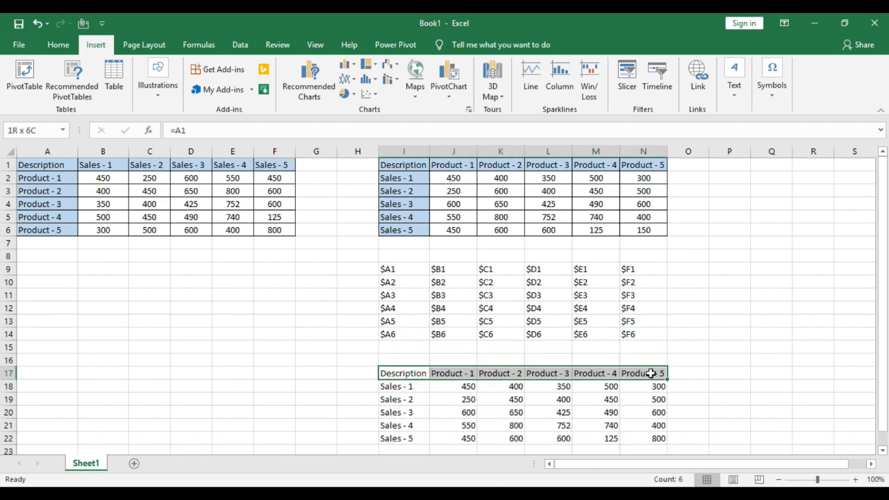
left_click(31, 46)
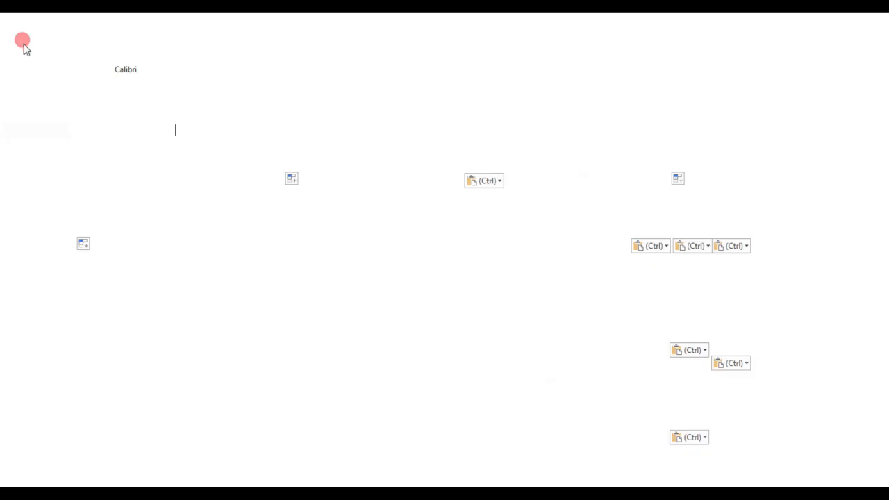
left_click(21, 48)
left_click(59, 45)
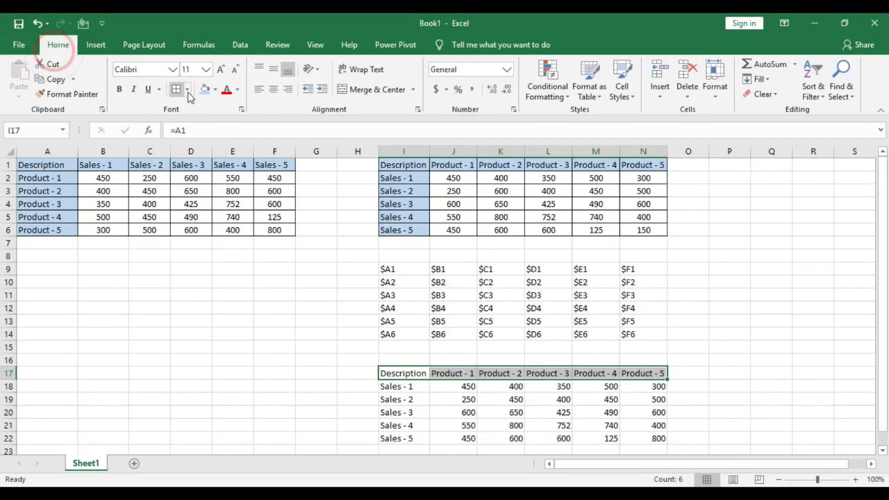
left_click(206, 90)
left_click_drag(391, 387, 407, 433)
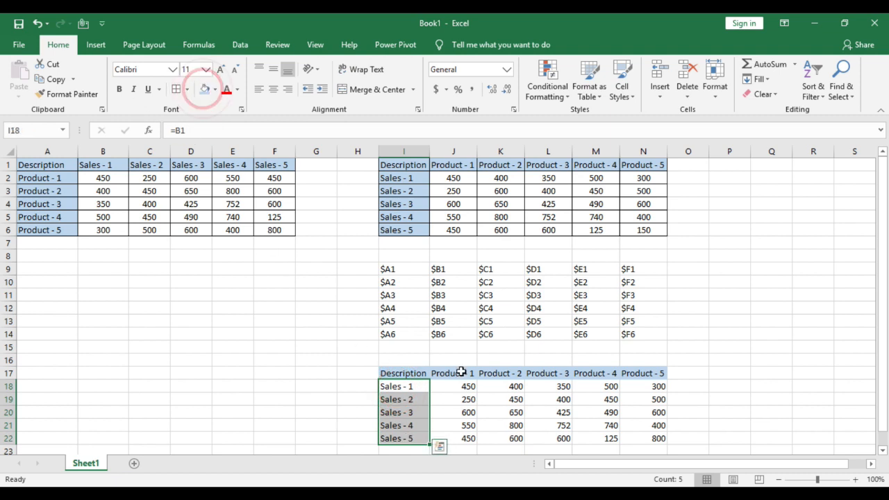
left_click(504, 384)
left_click_drag(407, 391, 415, 432)
left_click(206, 90)
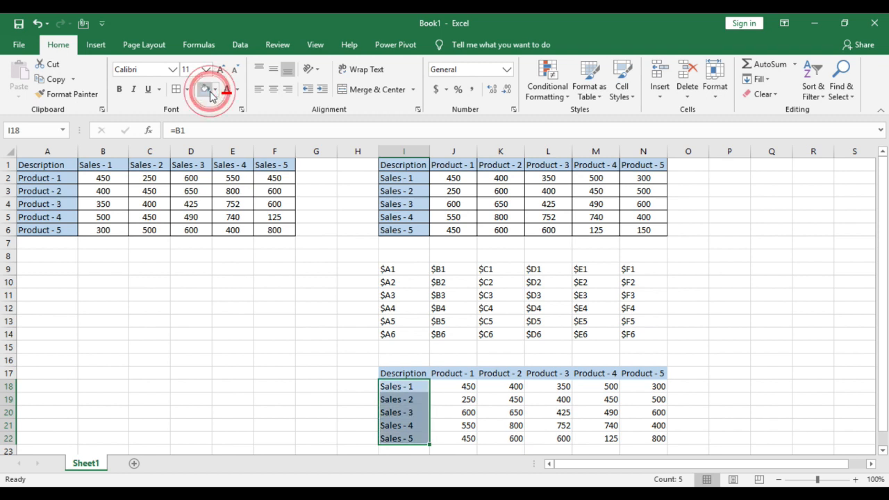
Step: Center the sales values in J18:N22 both vertically and horizontally
left_click(548, 399)
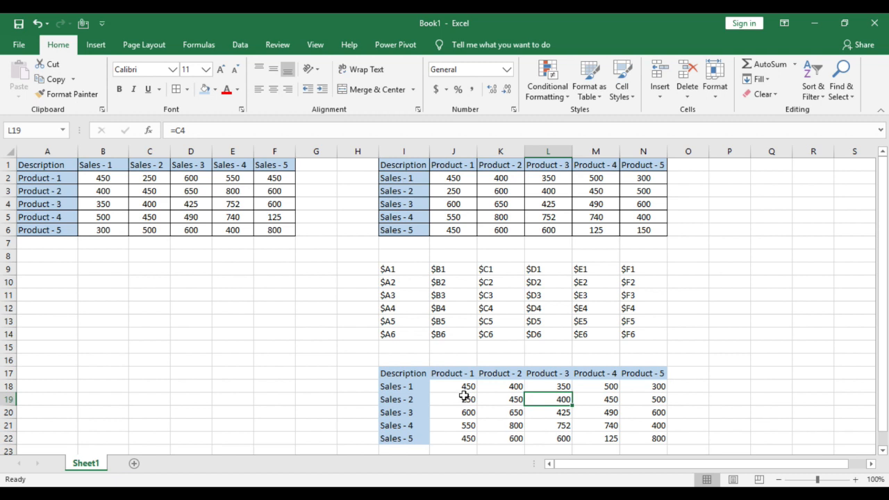
left_click_drag(466, 386, 650, 437)
left_click(273, 69)
left_click(273, 89)
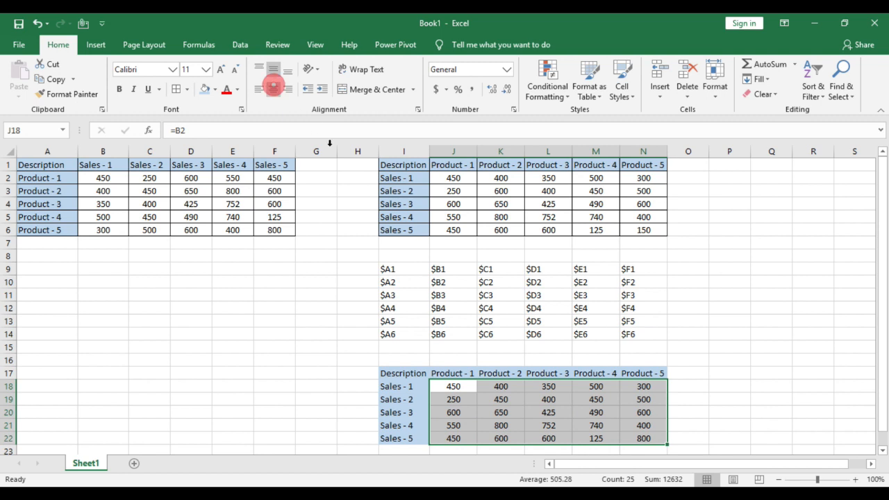
left_click(641, 398)
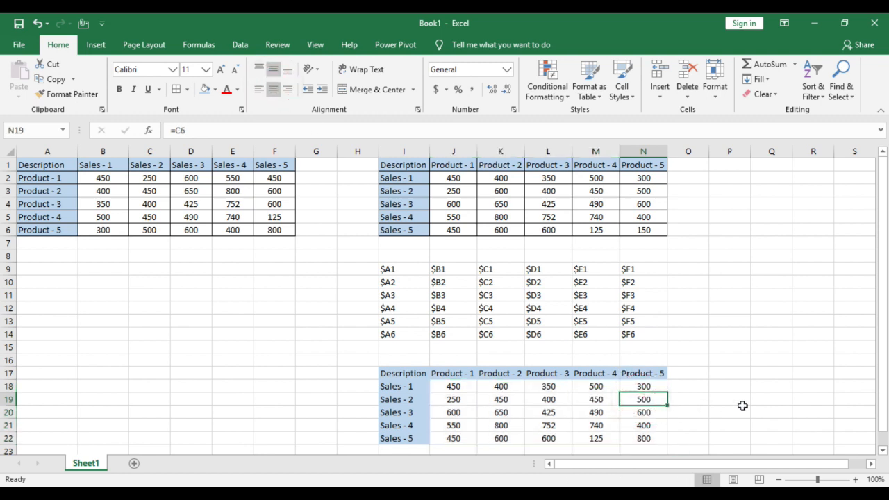